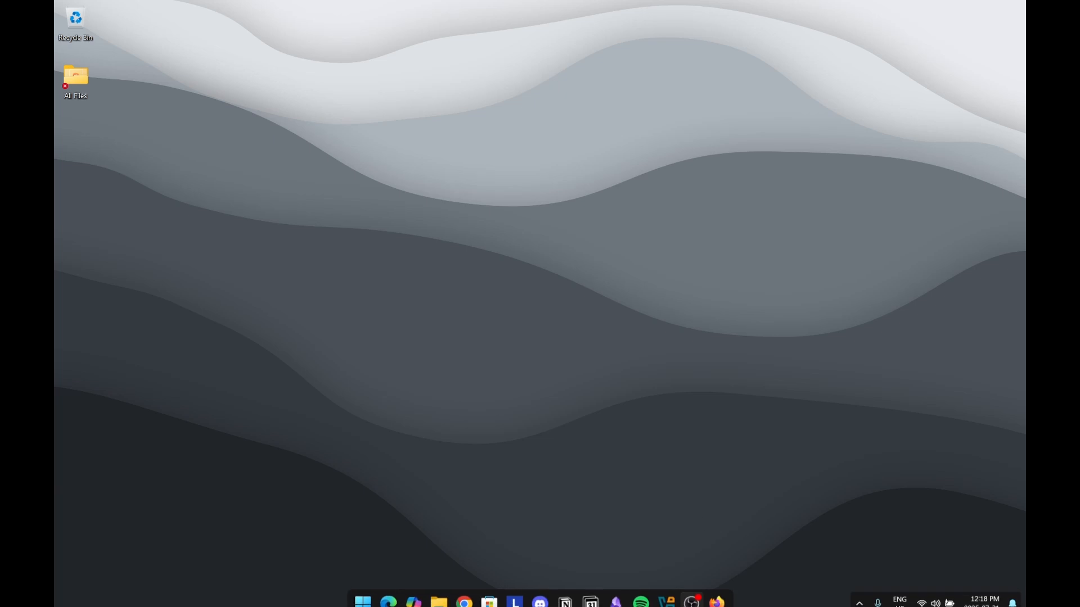
Restore the Firefox window showing the virtualbox.org homepage
left_click(717, 594)
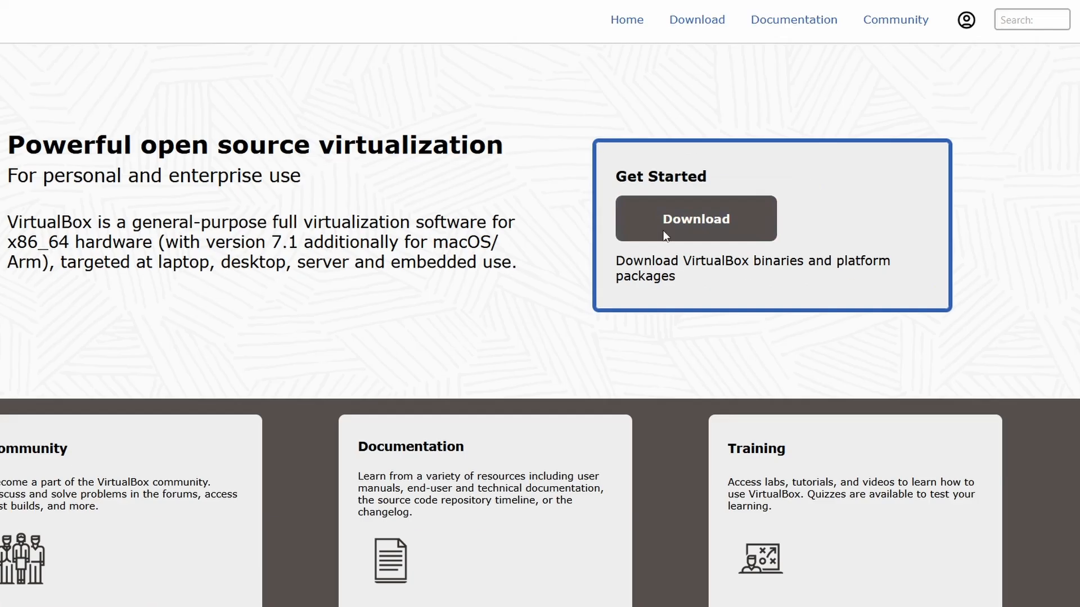
left_click(665, 235)
scroll(639, 223, "down", 2)
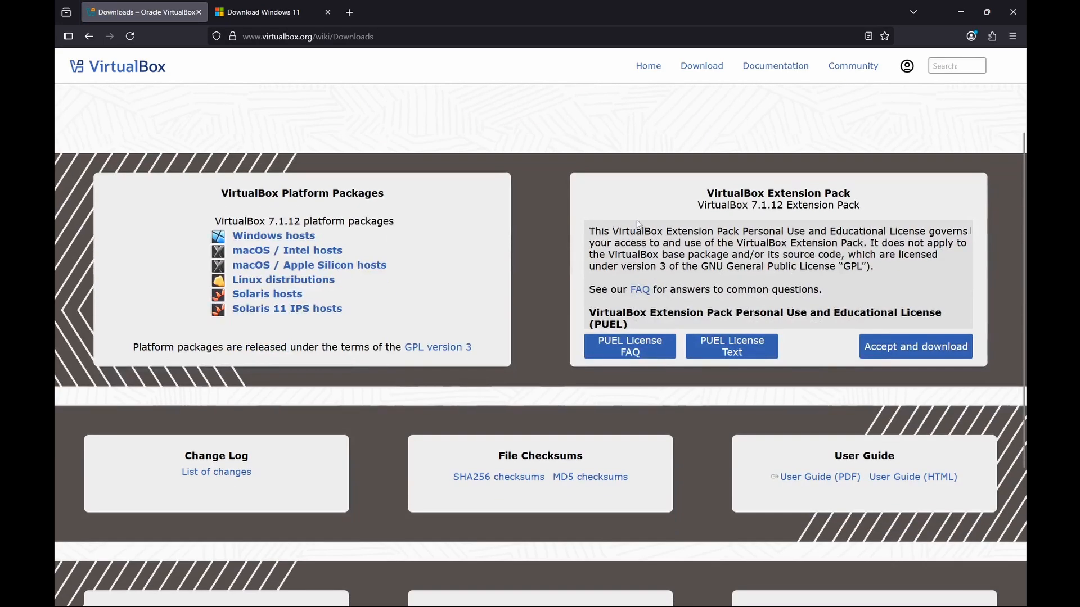
scroll(639, 224, "up", 1)
scroll(281, 267, "down", 1)
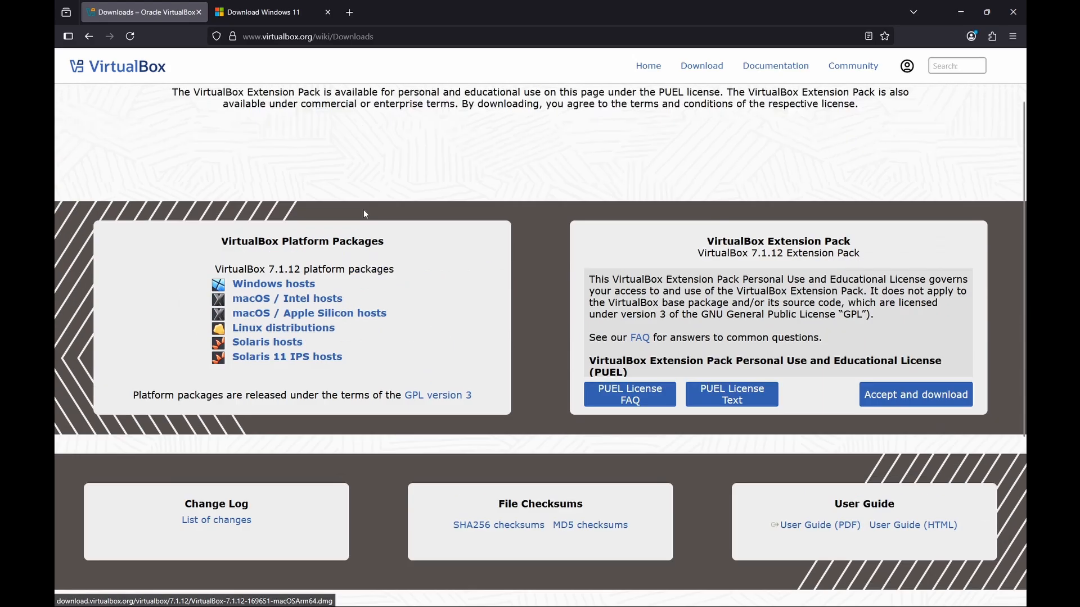
scroll(363, 209, "up", 1)
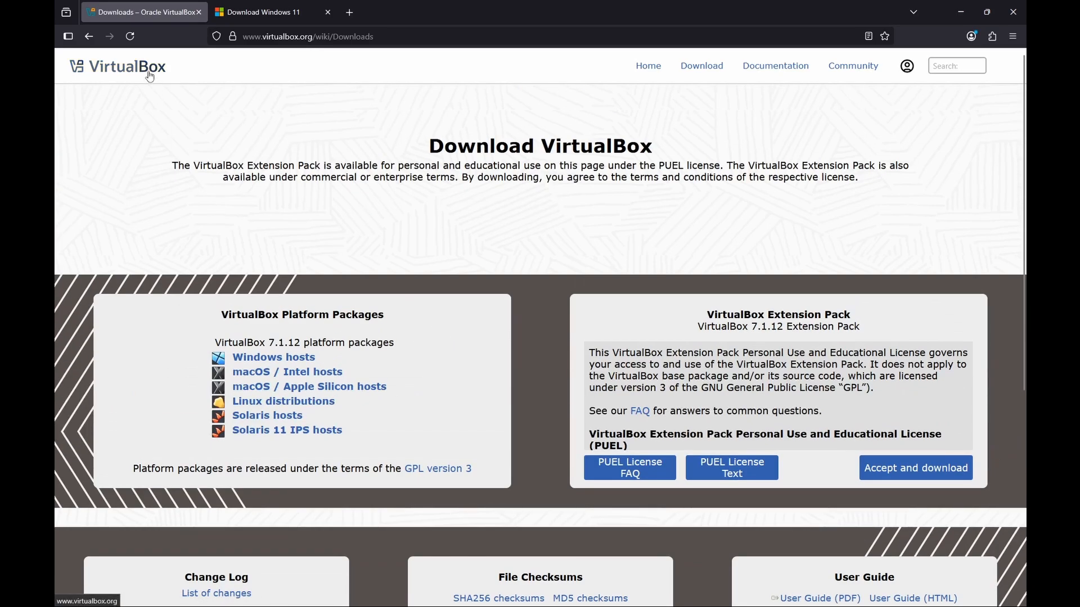
left_click(149, 77)
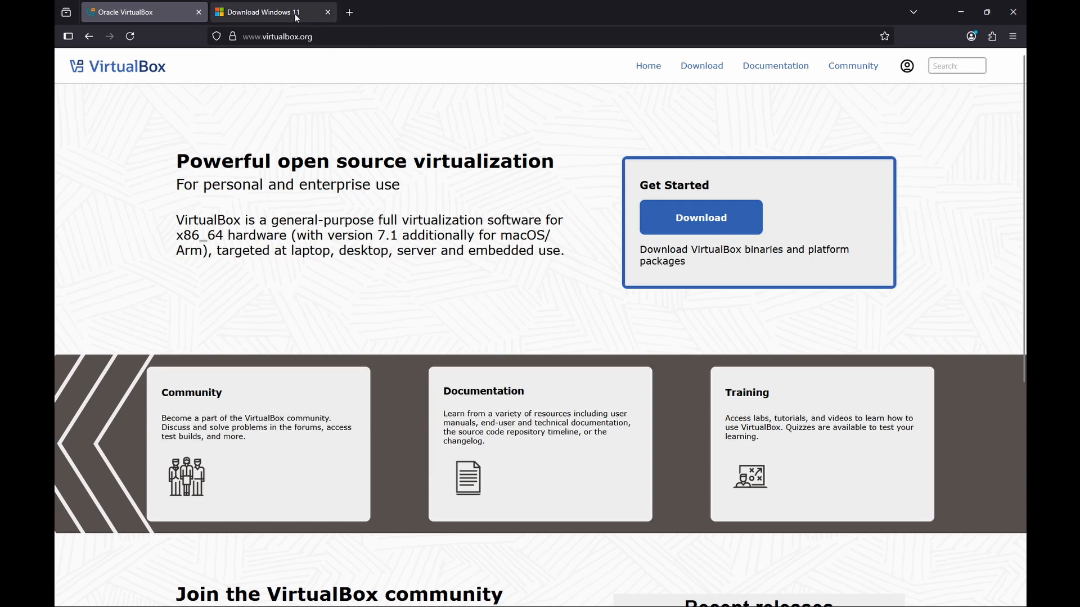
On the Download Windows 11 page, select and confirm the Windows 11 multi-edition ISO for x64 devices
left_click(264, 12)
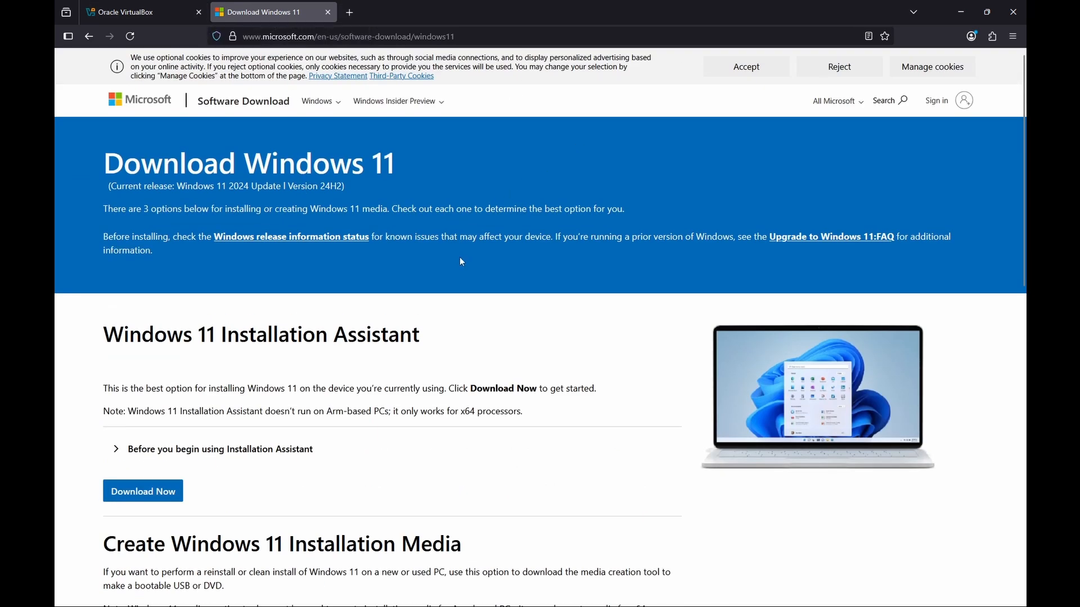
scroll(466, 236, "down", 10)
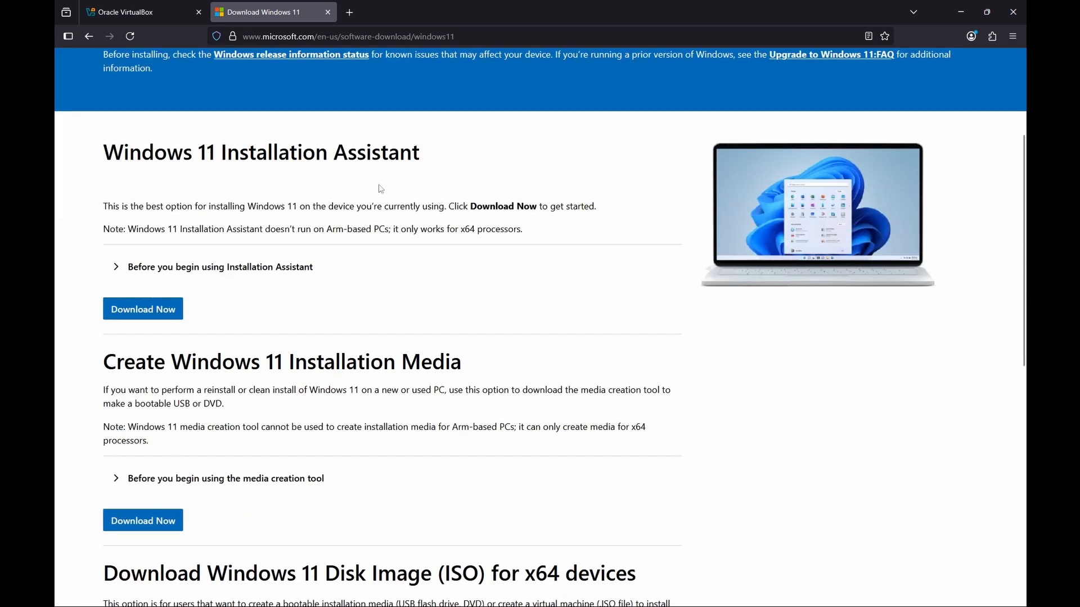
scroll(582, 272, "up", 3)
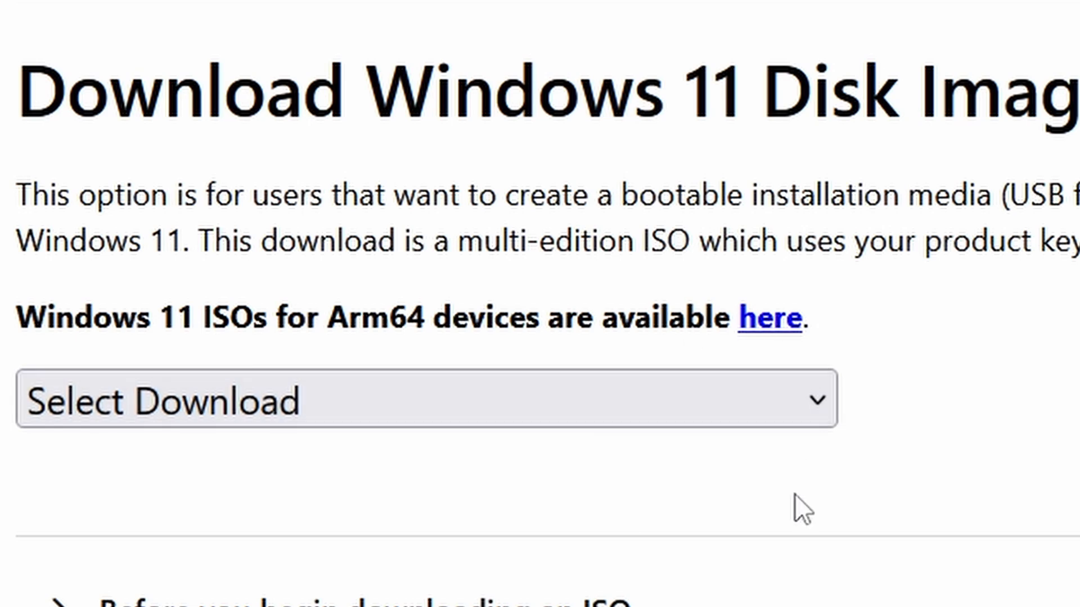
scroll(710, 465, "down", 1)
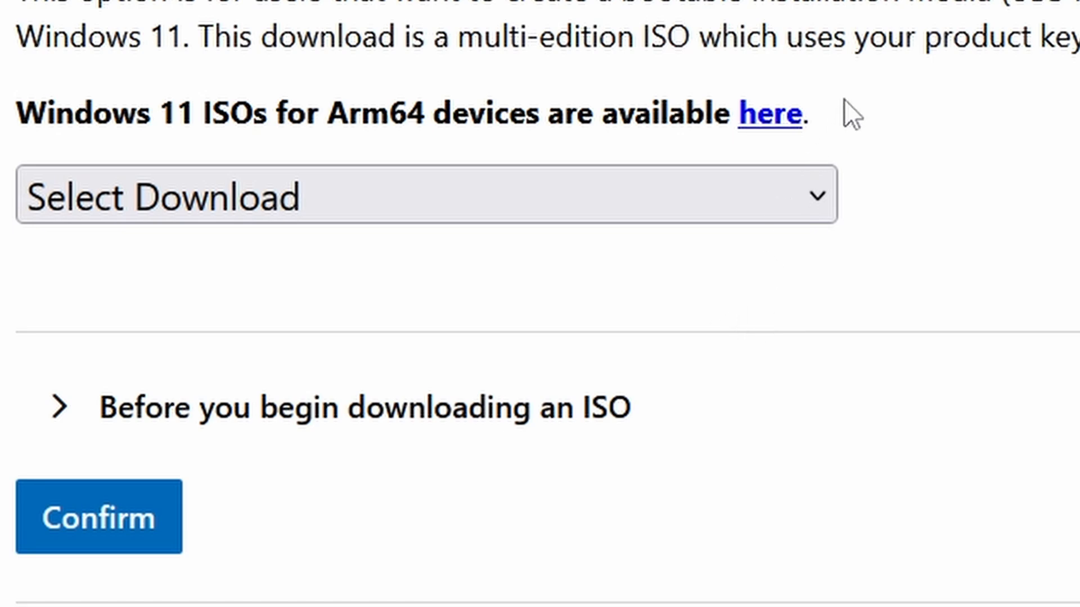
left_click(769, 172)
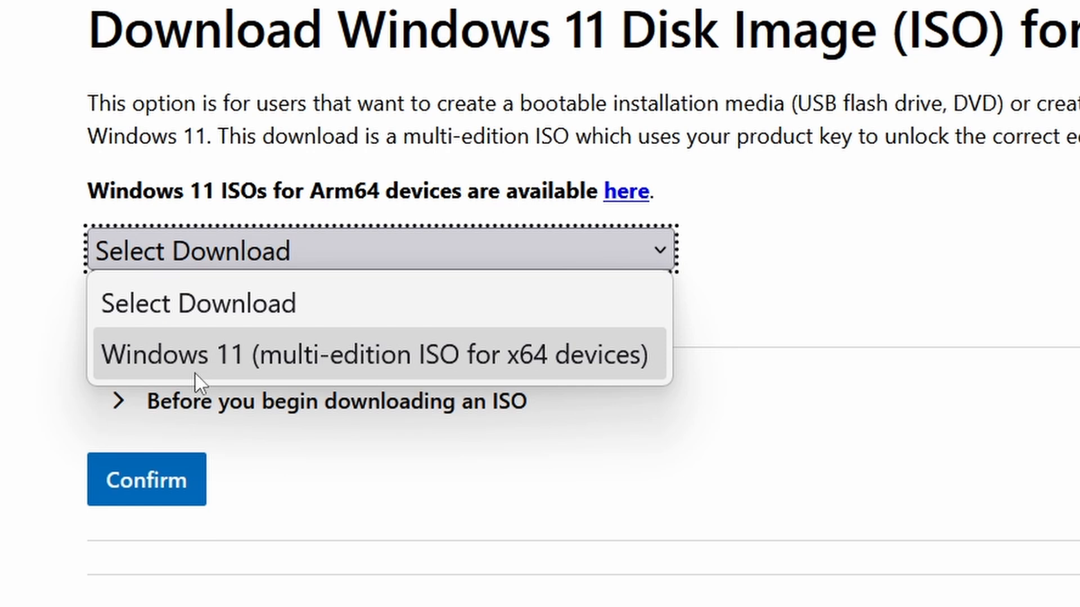
left_click(195, 362)
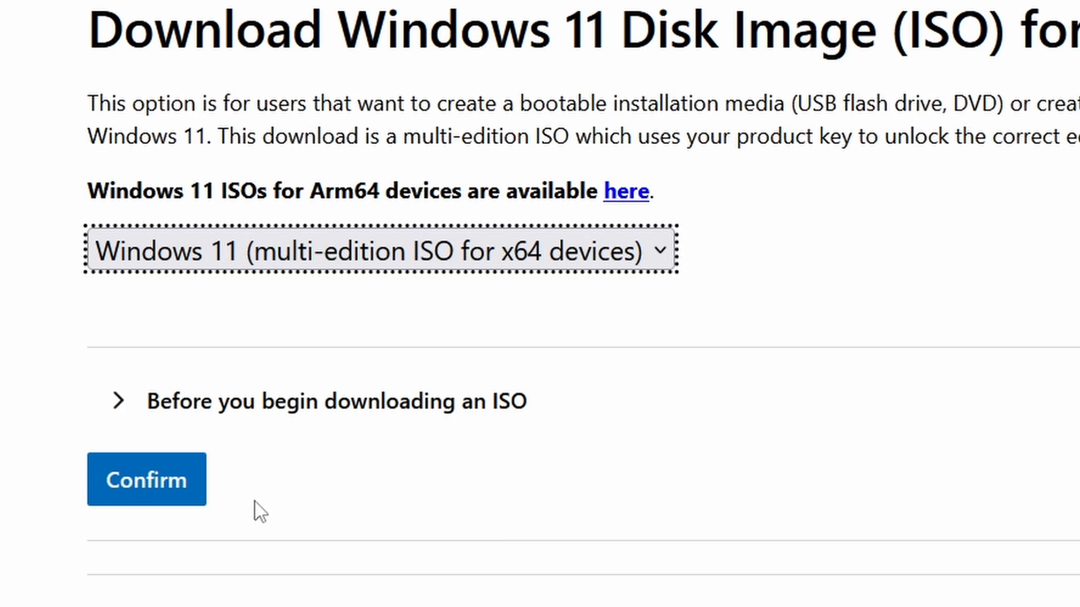
left_click(147, 484)
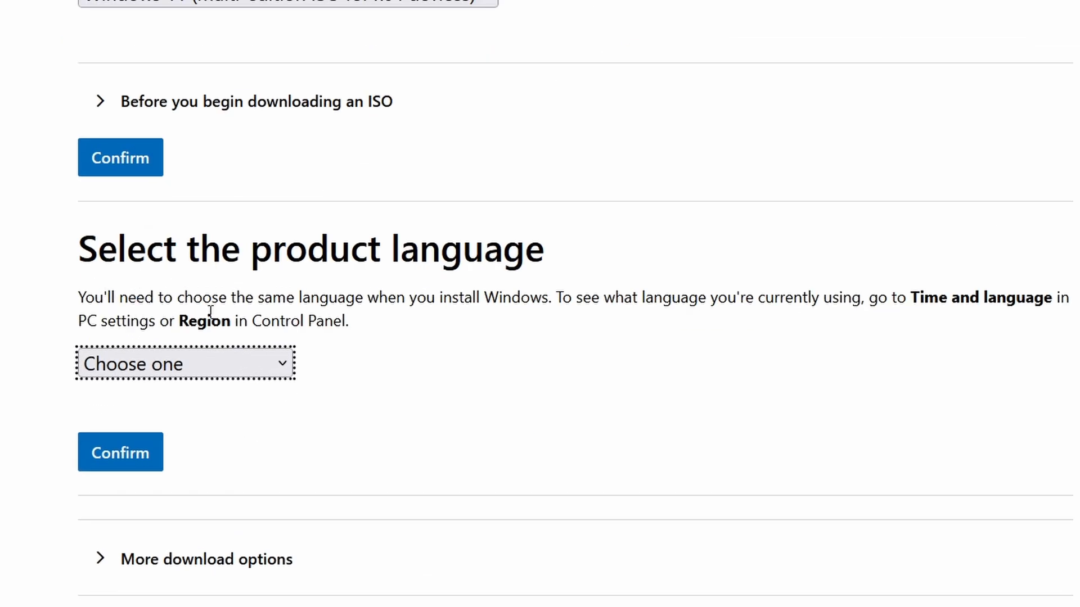
Confirm English (United States) as the product language and download the 64-bit Win11_24H2_English_x64.iso
left_click(225, 364)
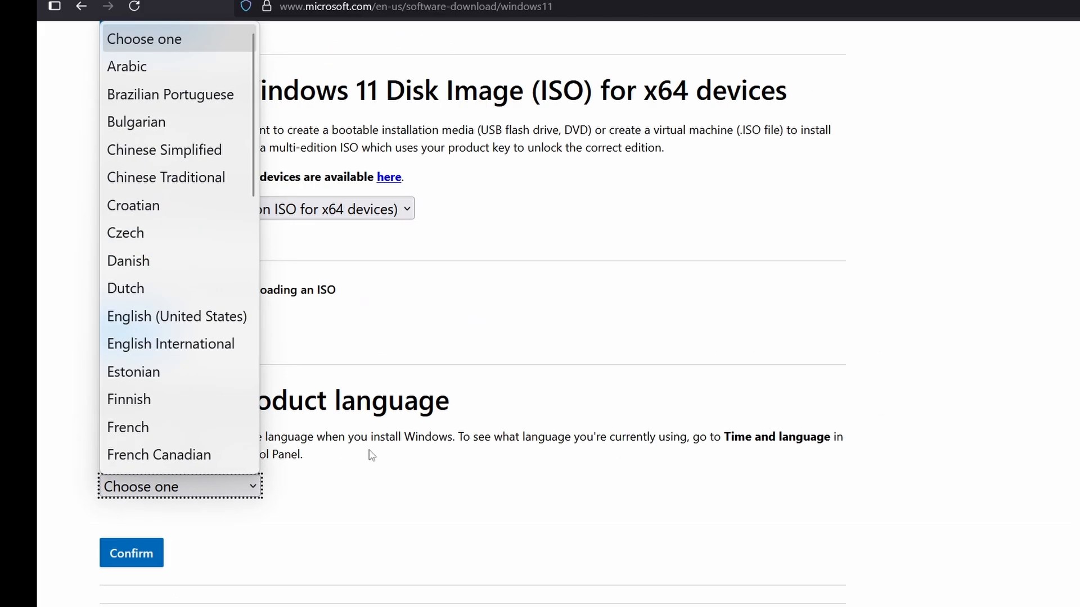
left_click(177, 318)
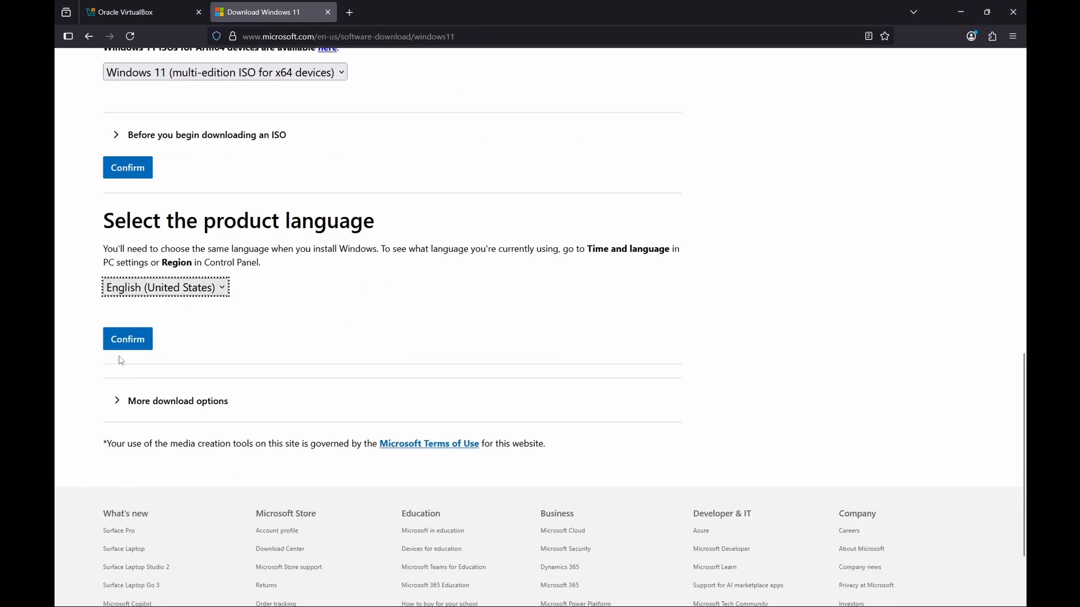
left_click(132, 554)
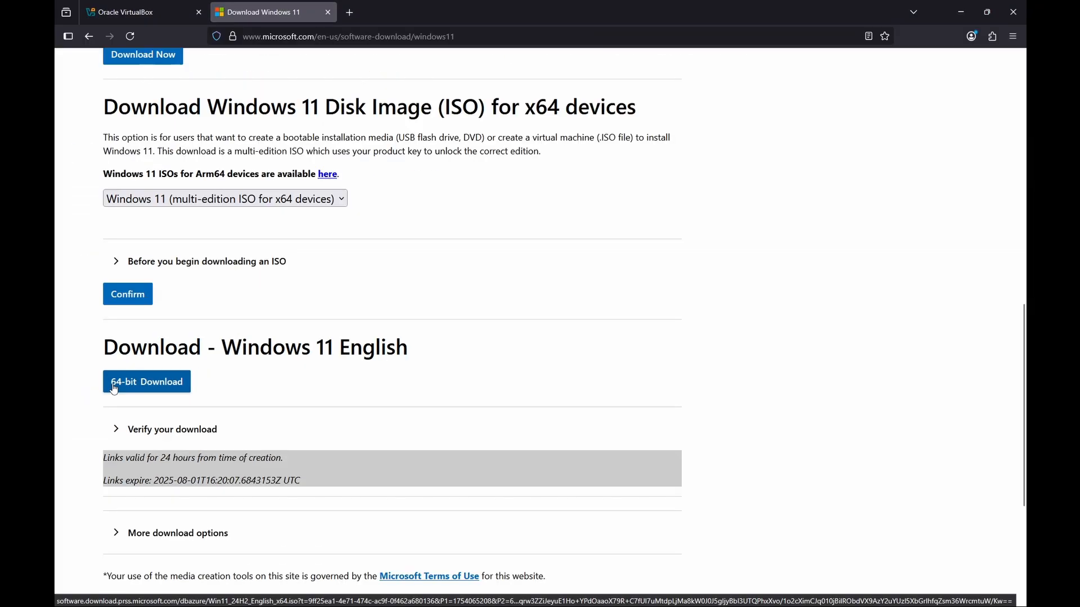
left_click(59, 402)
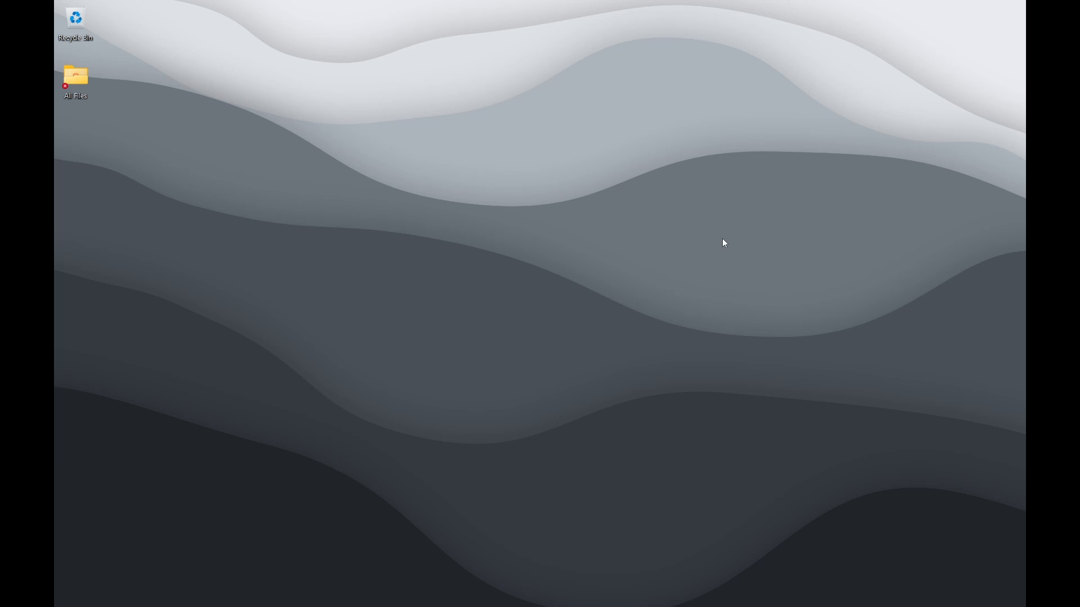
Search Start for 'virt' and open Oracle VirtualBox
key("super")
type("virt")
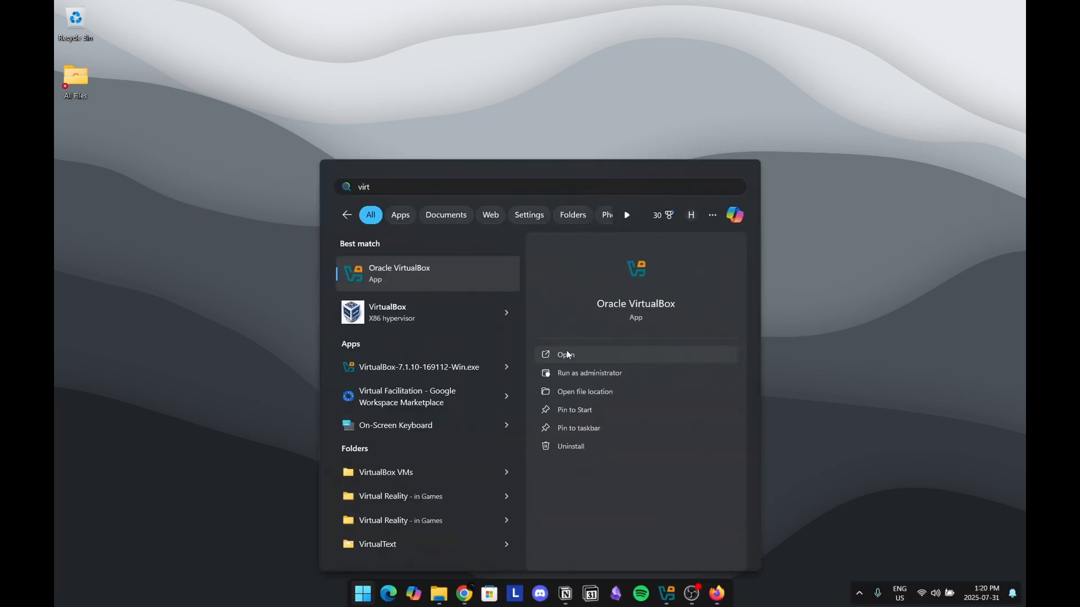
left_click(595, 353)
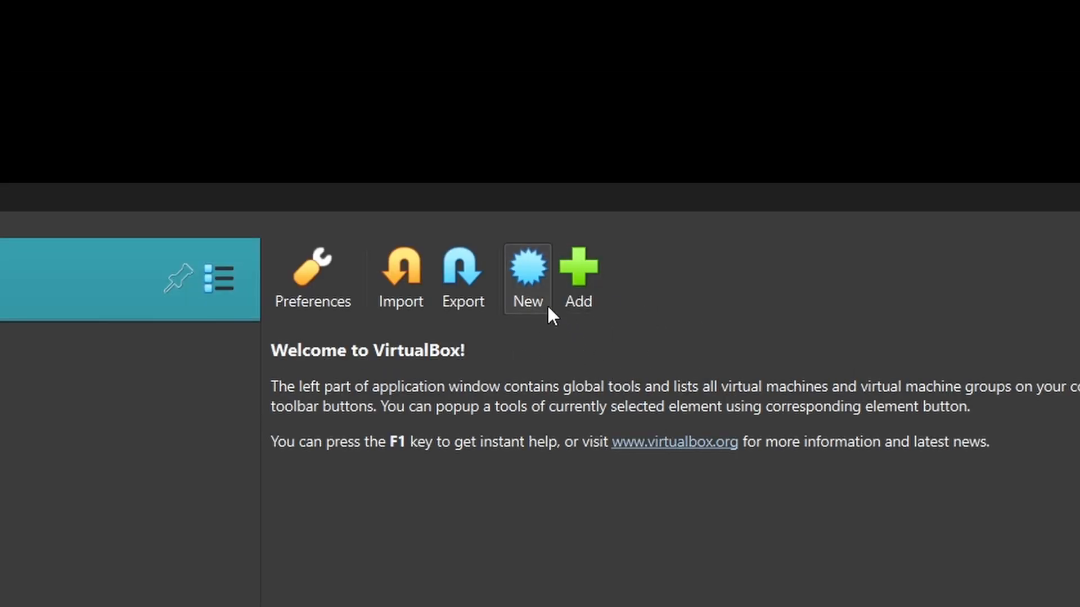
Start a new VM named Windowsfortesting using the Win11_24H2_English_x64.iso image
left_click(548, 308)
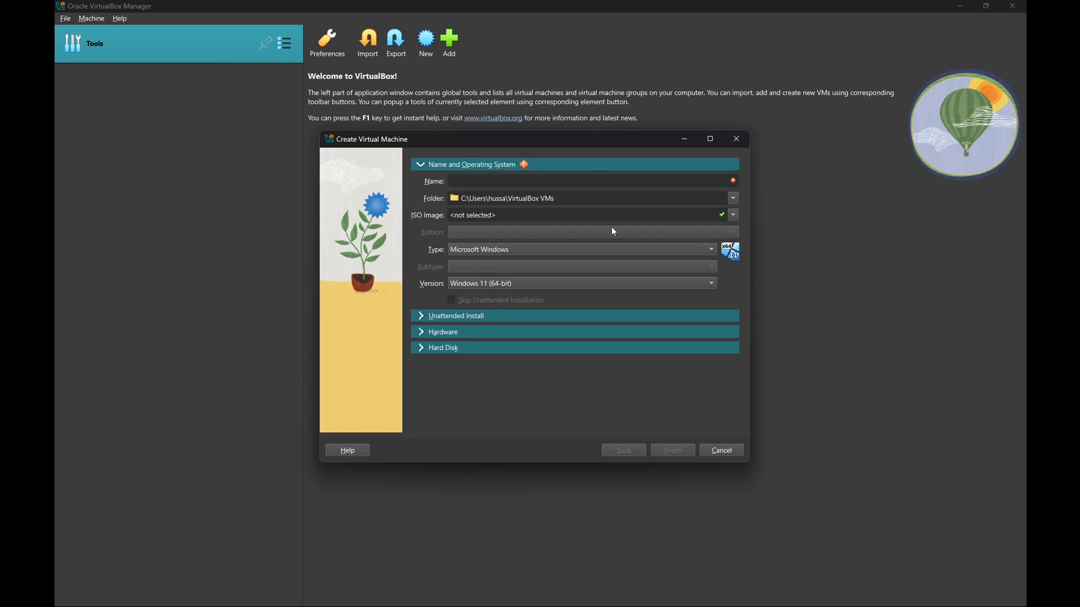
type("Windo")
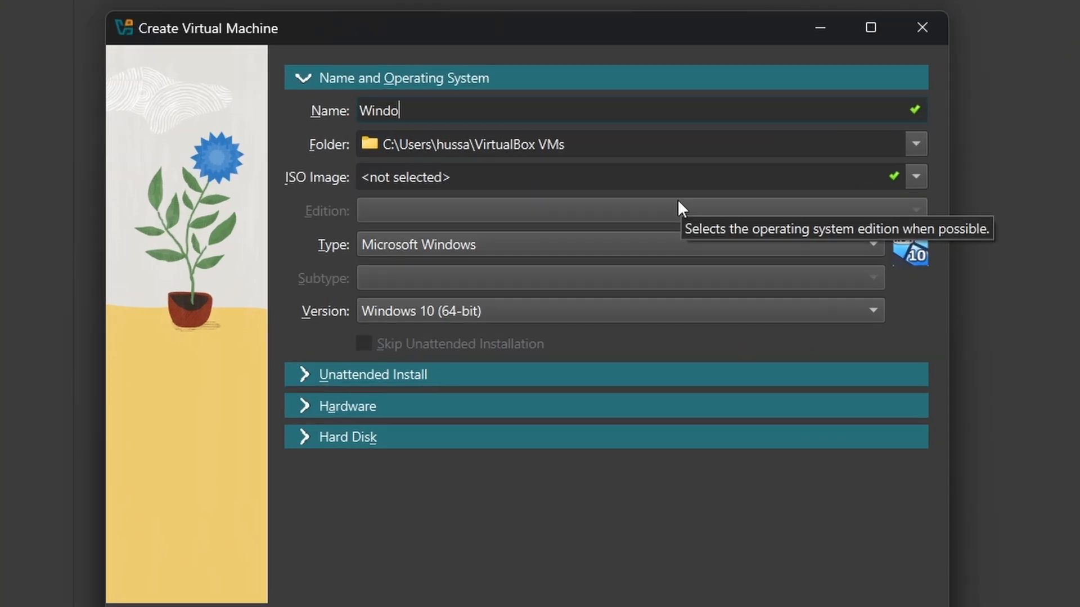
type("ws for")
type(" testing")
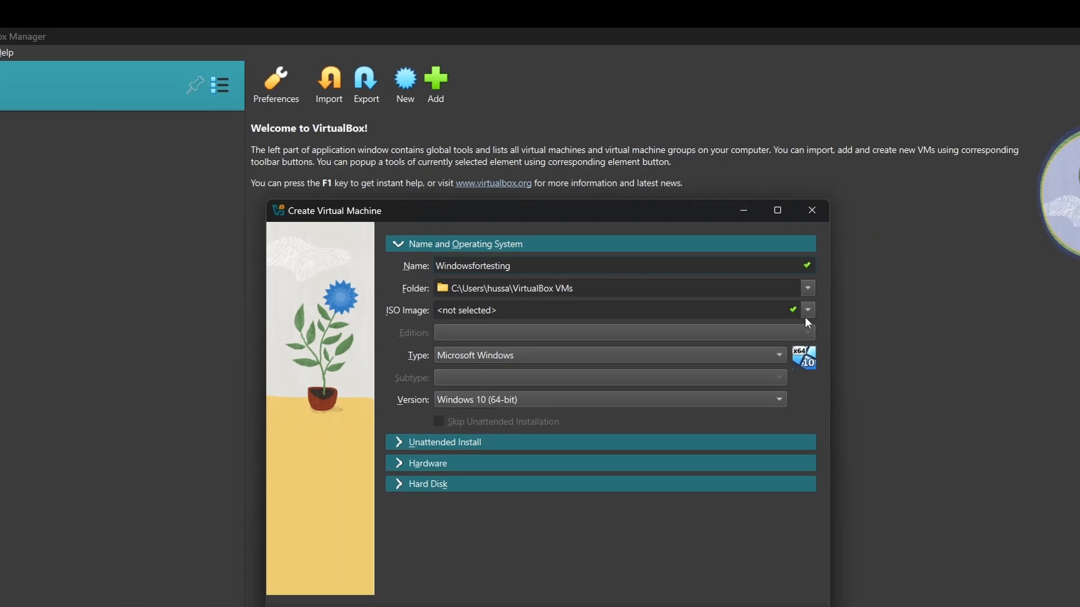
left_click(807, 311)
left_click(466, 338)
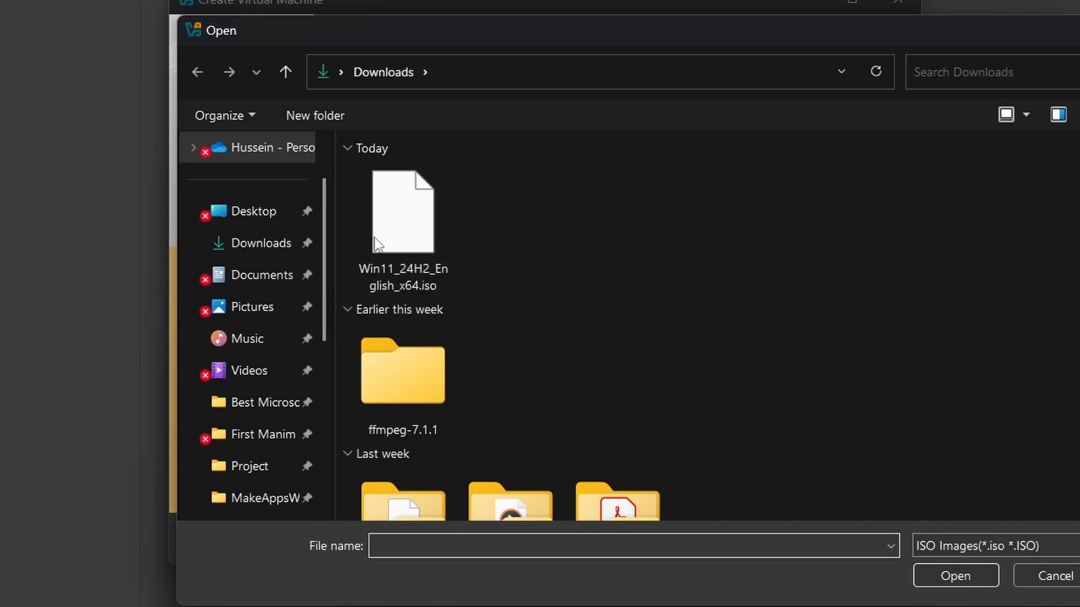
left_click(417, 251)
left_click(955, 578)
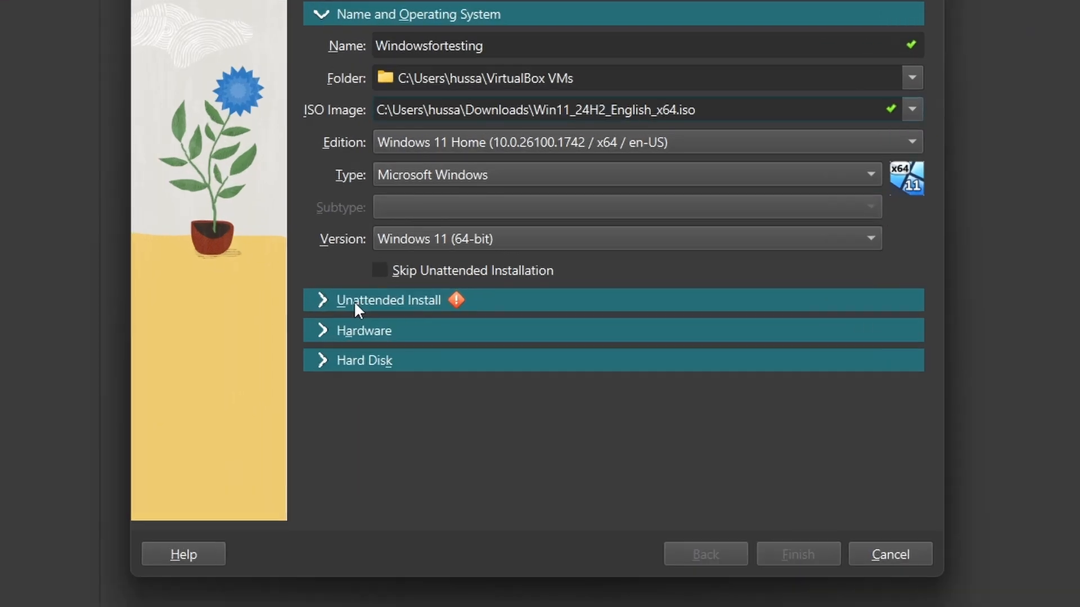
In Unattended Install, enter and repeat the account password, then expand Hardware
left_click(441, 317)
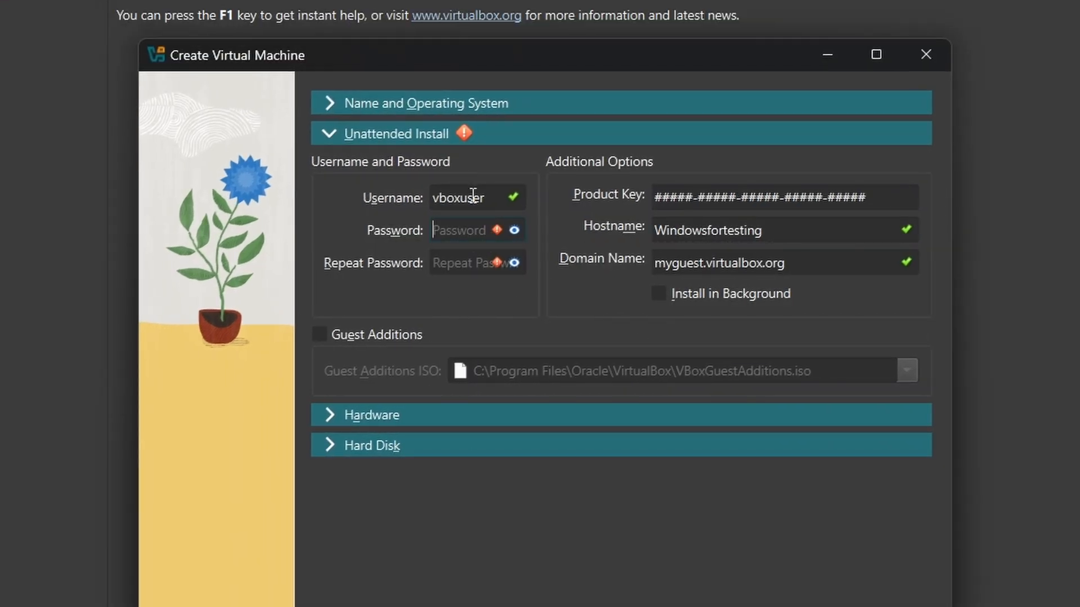
double_click(473, 195)
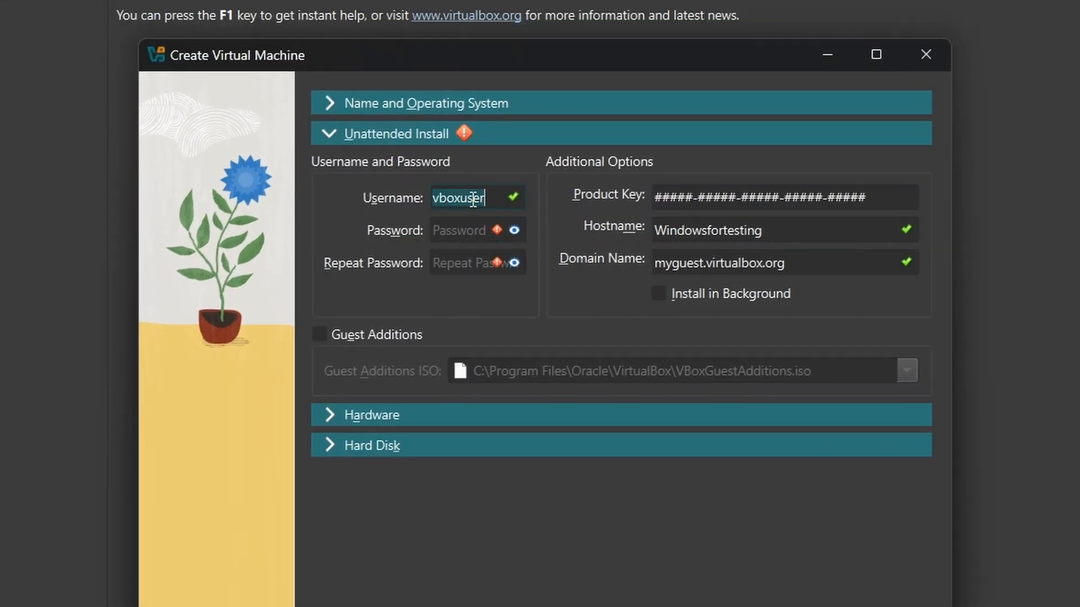
left_click(459, 232)
type("123")
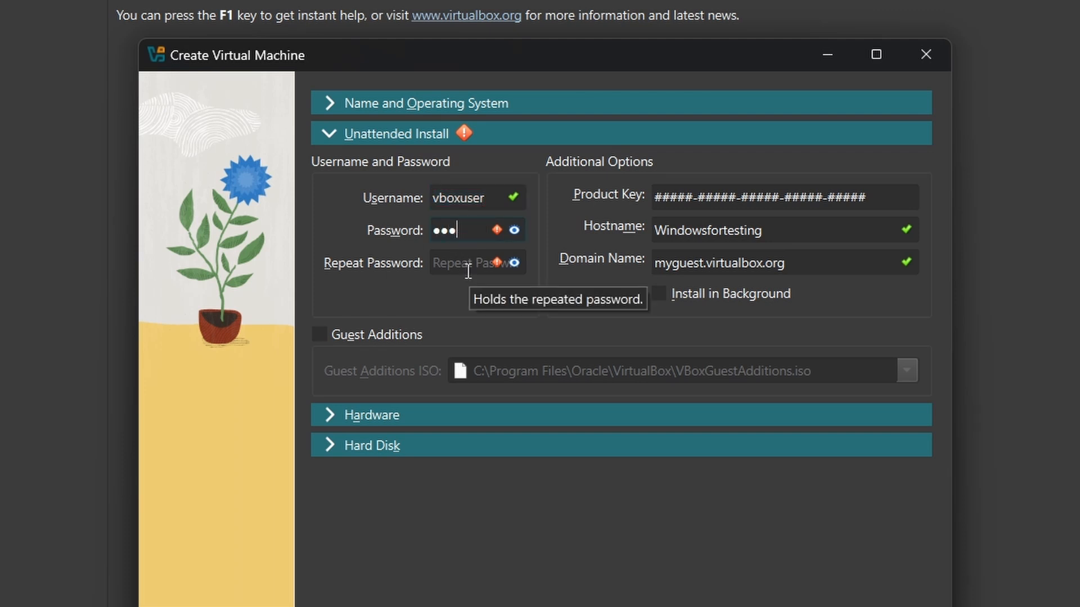
type("4")
left_click(472, 257)
type("123")
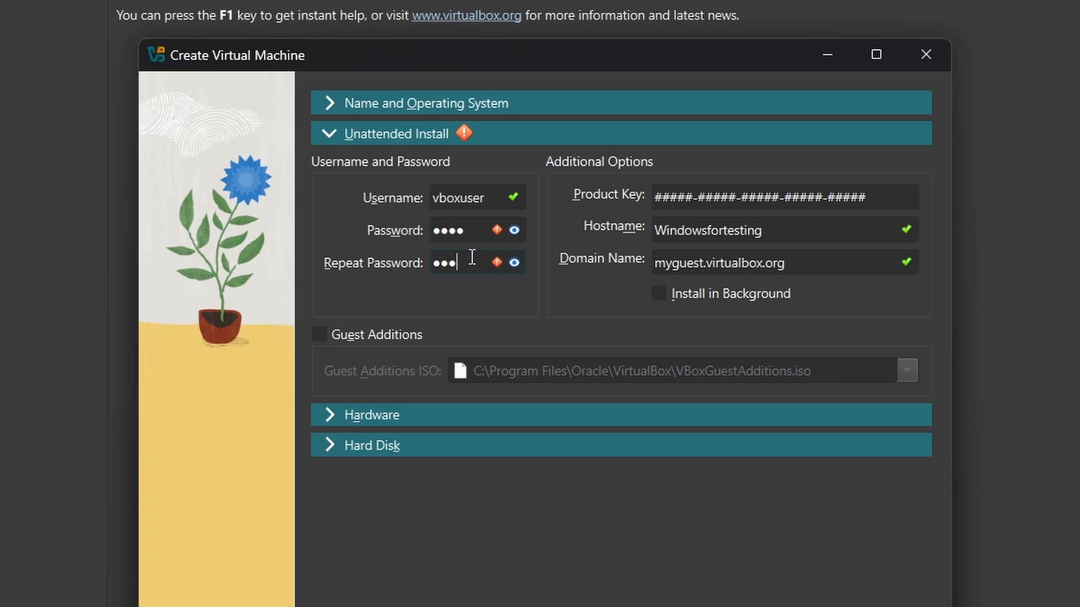
type("4")
left_click(380, 415)
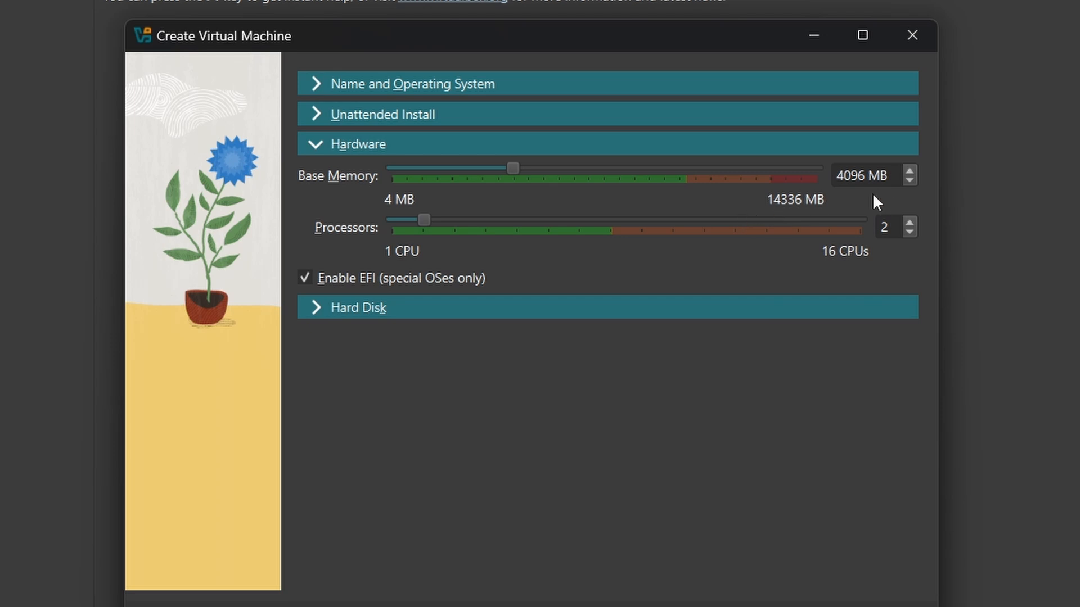
Set base memory to 8000 MB and processors to 7, then expand Hard Disk
triple_click(875, 175)
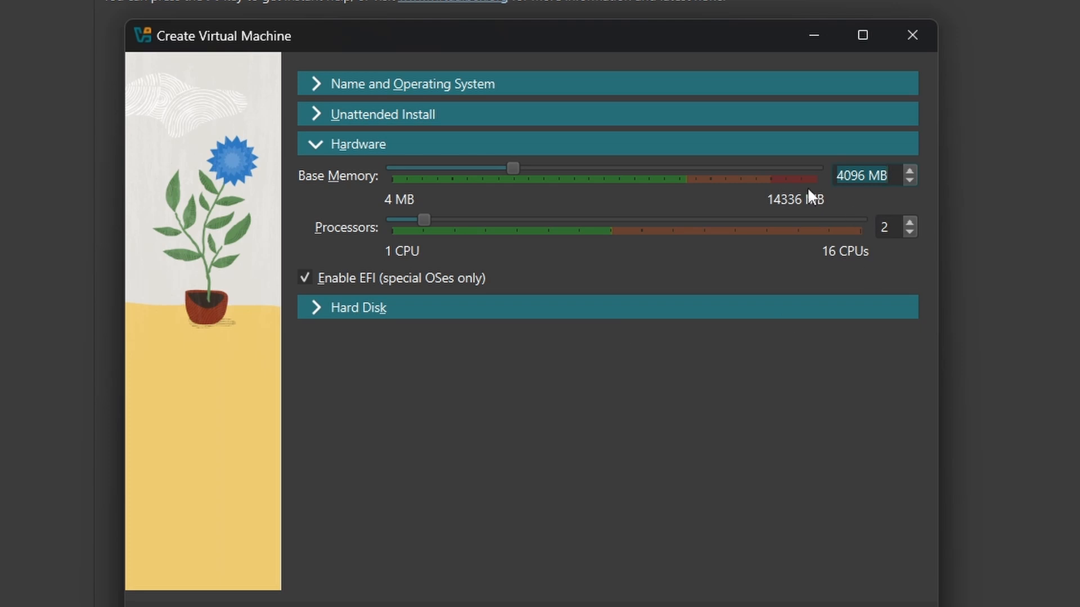
type("80")
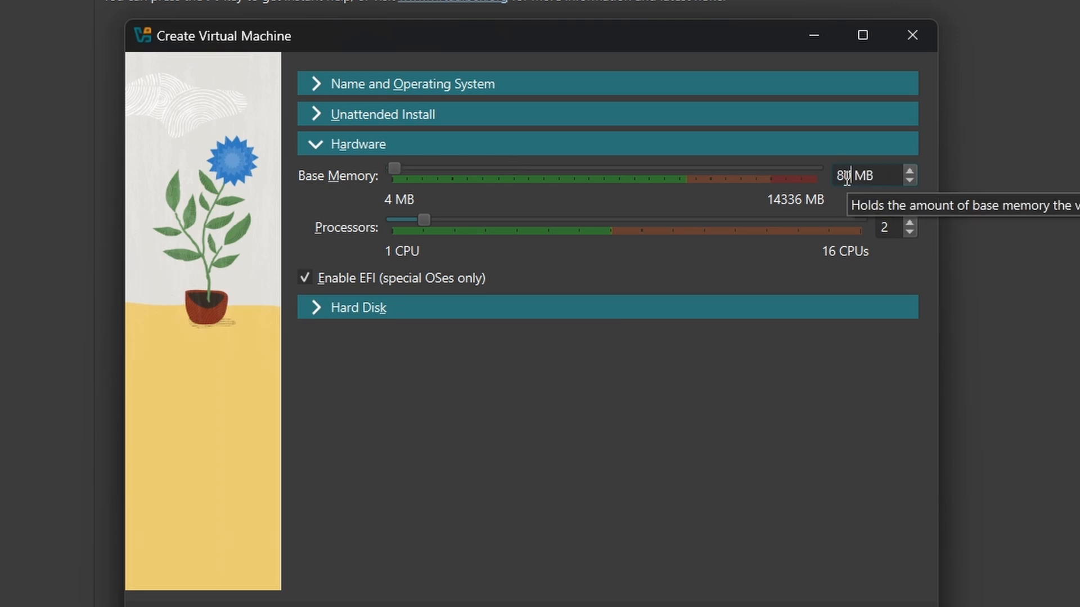
type("00")
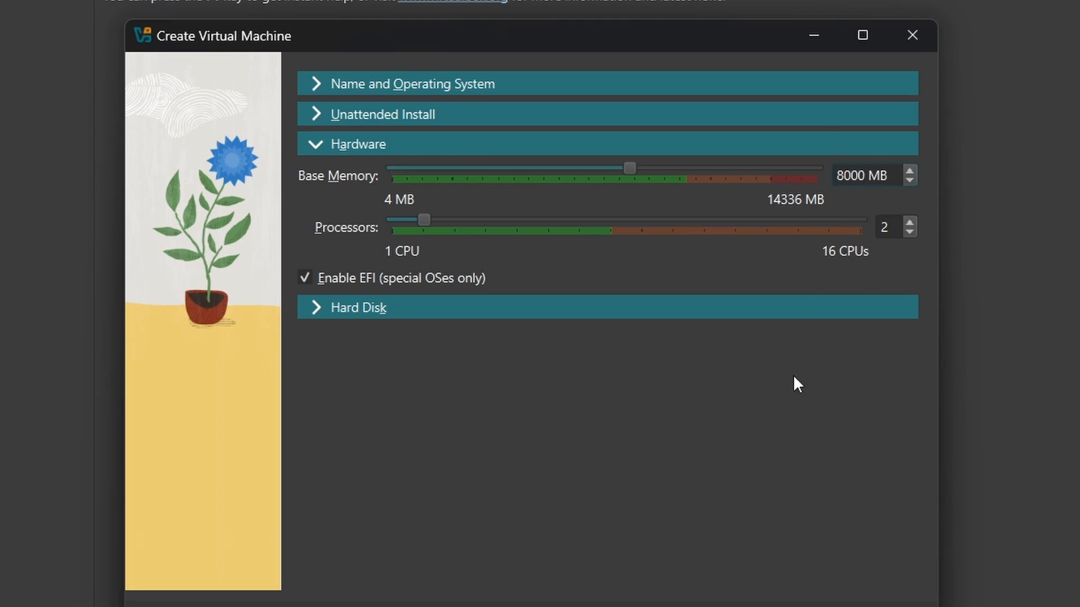
left_click(895, 222)
left_click_drag(429, 221, 598, 245)
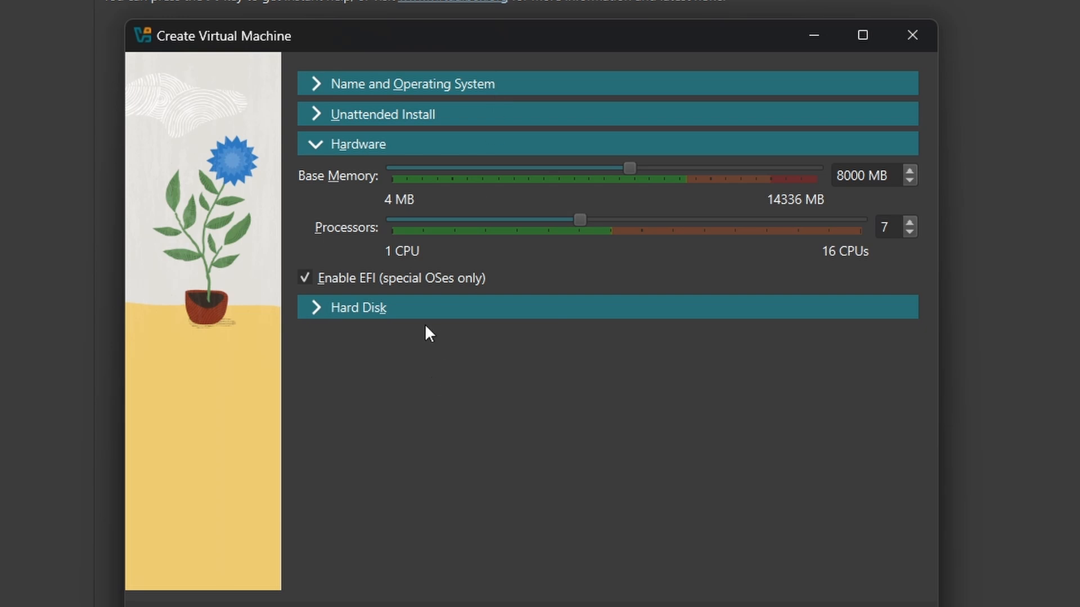
left_click(428, 308)
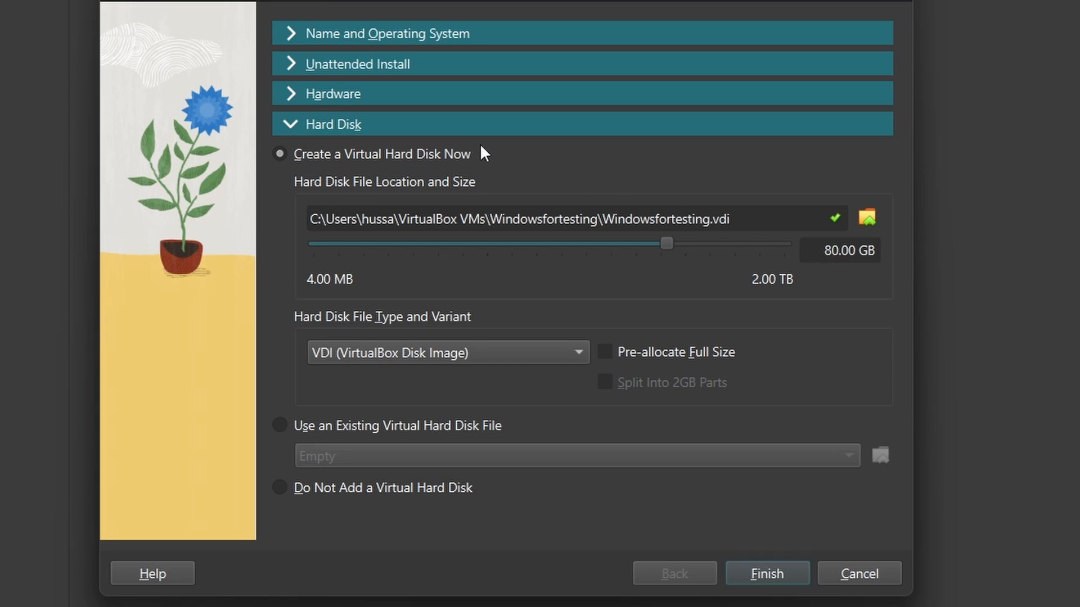
Review the Name and Operating System section and finish creating Windowsfortesting
left_click(493, 35)
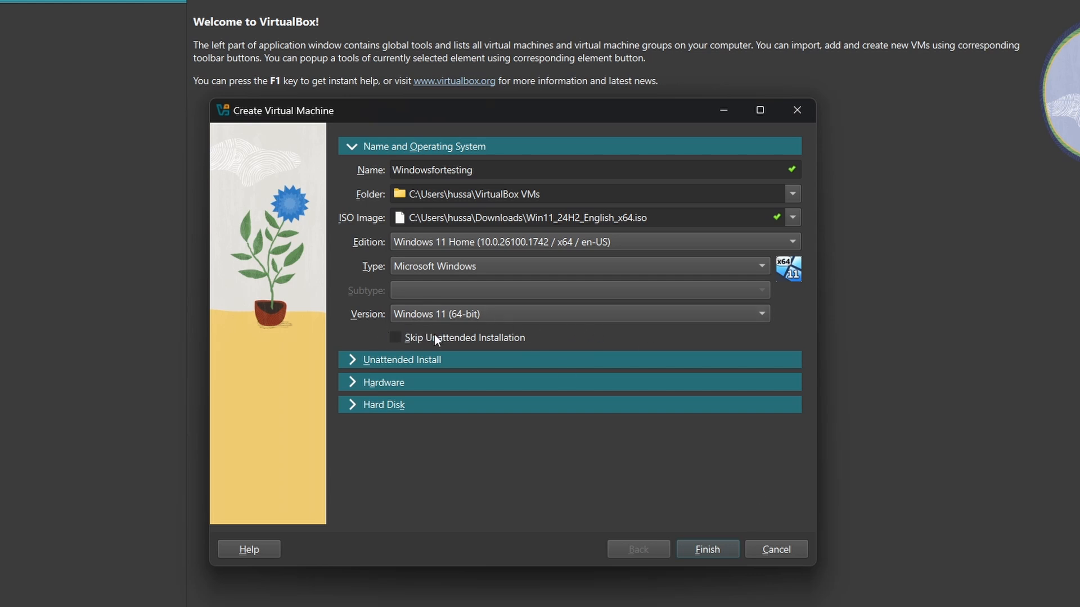
left_click(700, 551)
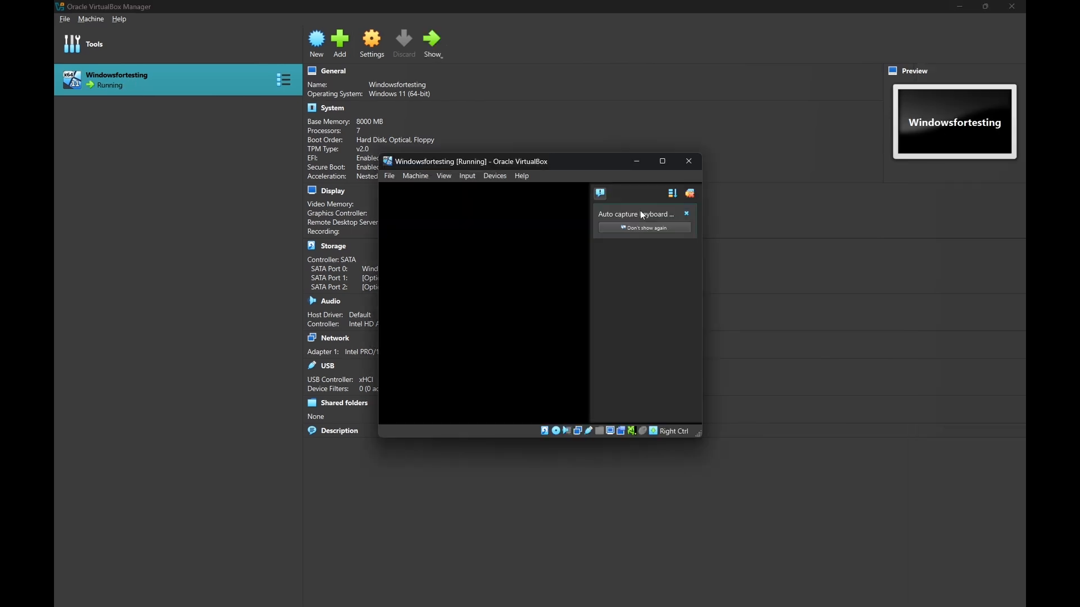
Dismiss the auto-capture notice, maximize the Windowsfortesting window, and click into its display
left_click(600, 195)
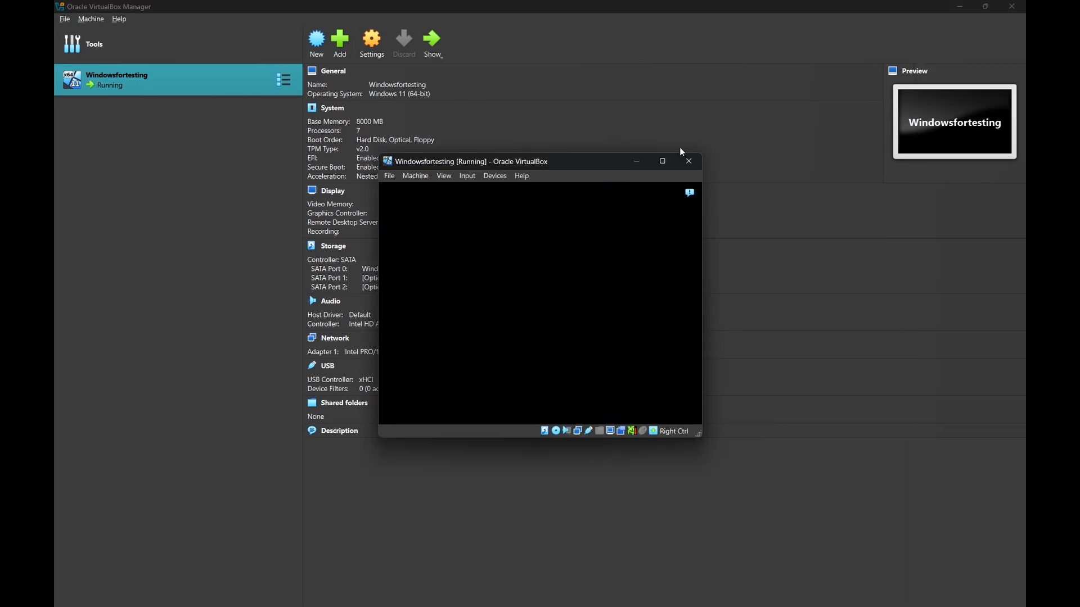
left_click(663, 162)
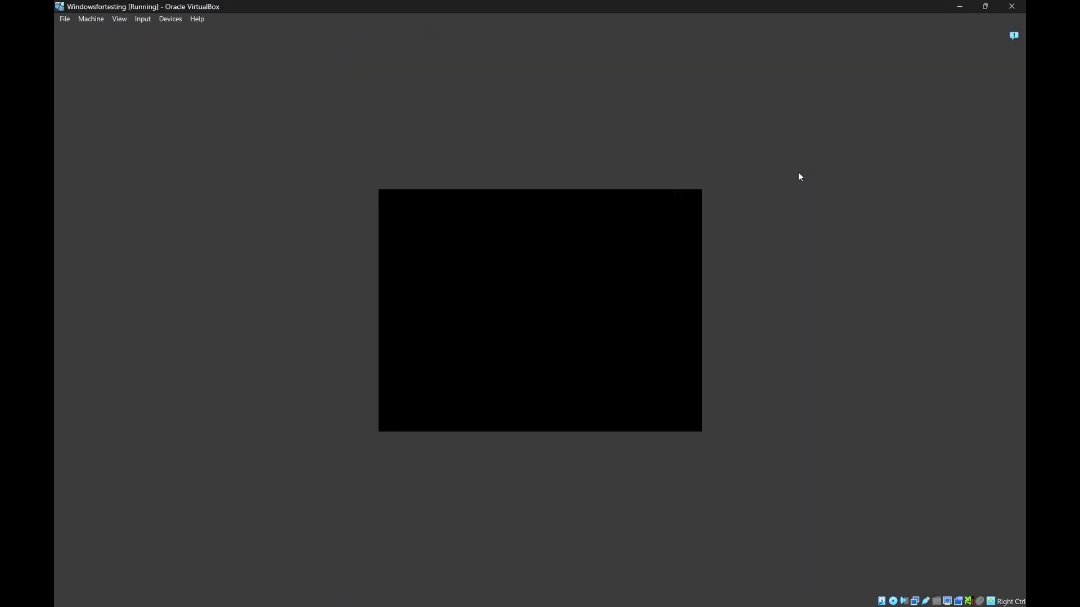
left_click(985, 6)
left_click_drag(613, 169, 566, 88)
left_click(616, 79)
left_click(610, 291)
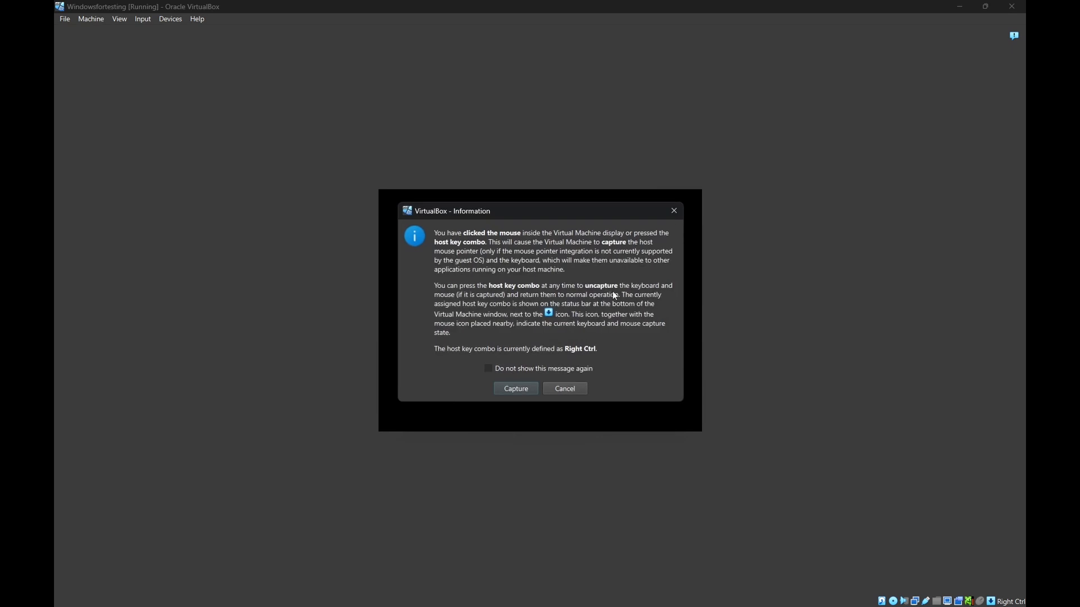
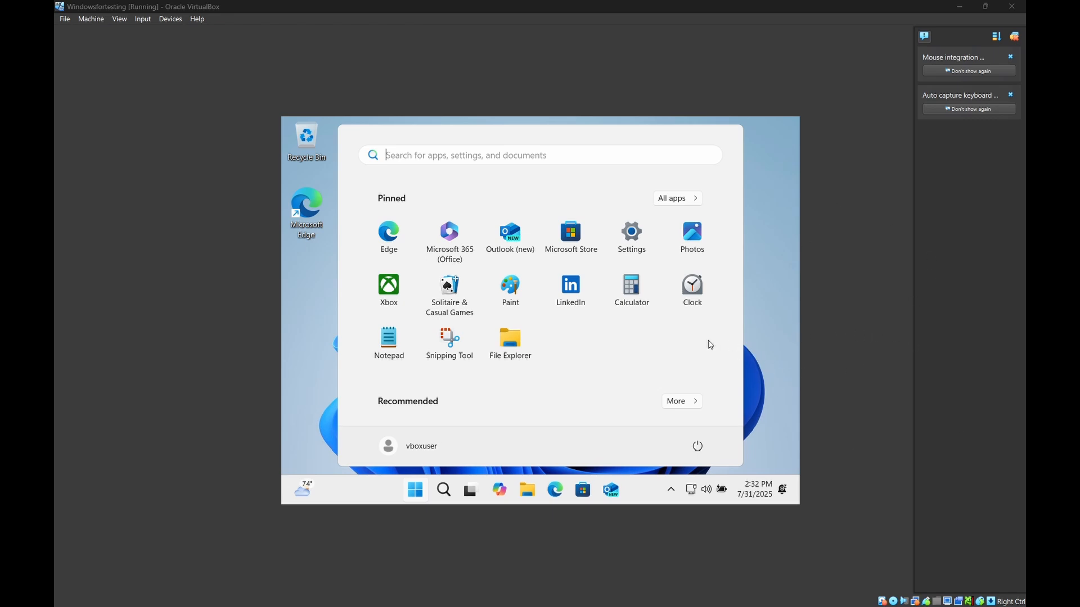
Focus the Windowsfortesting window and close the Start menu to show the Windows 11 desktop
left_click(764, 278)
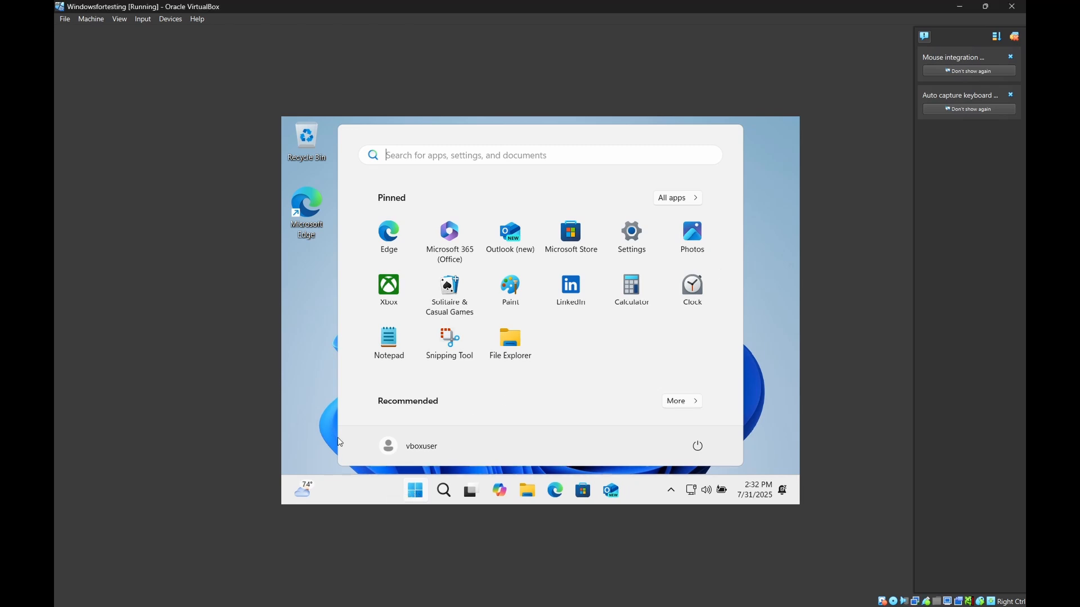
left_click(290, 370)
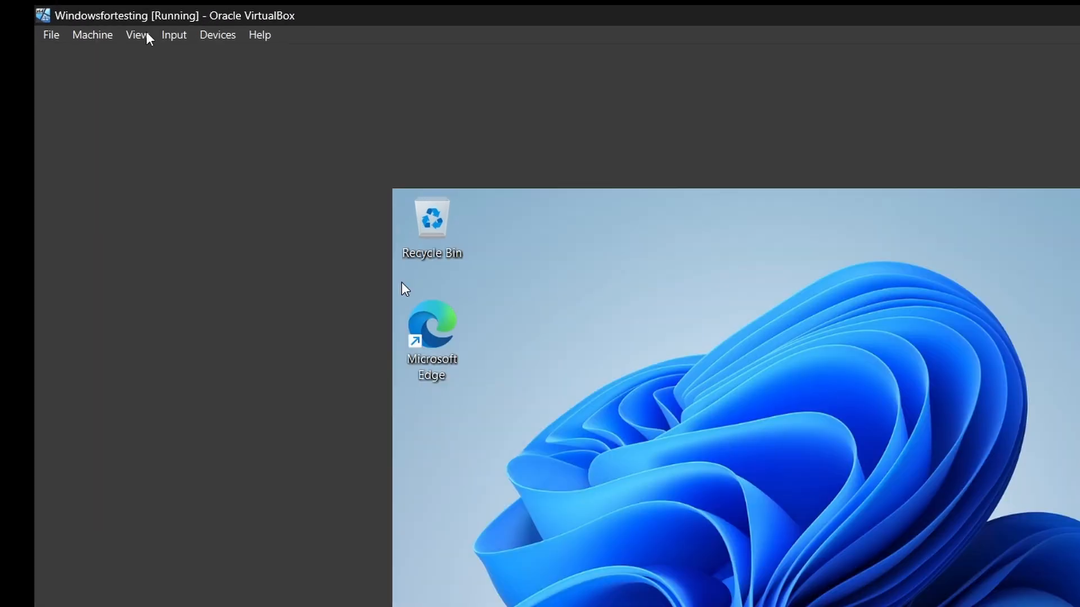
Switch the Windowsfortesting VM to full-screen mode
left_click(119, 19)
left_click(174, 80)
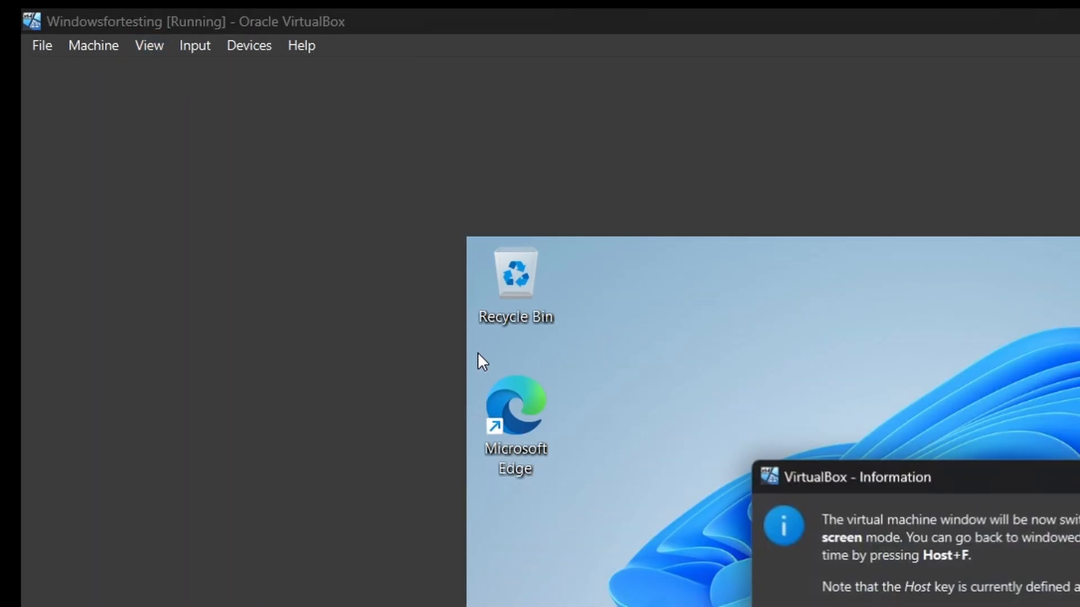
left_click(520, 362)
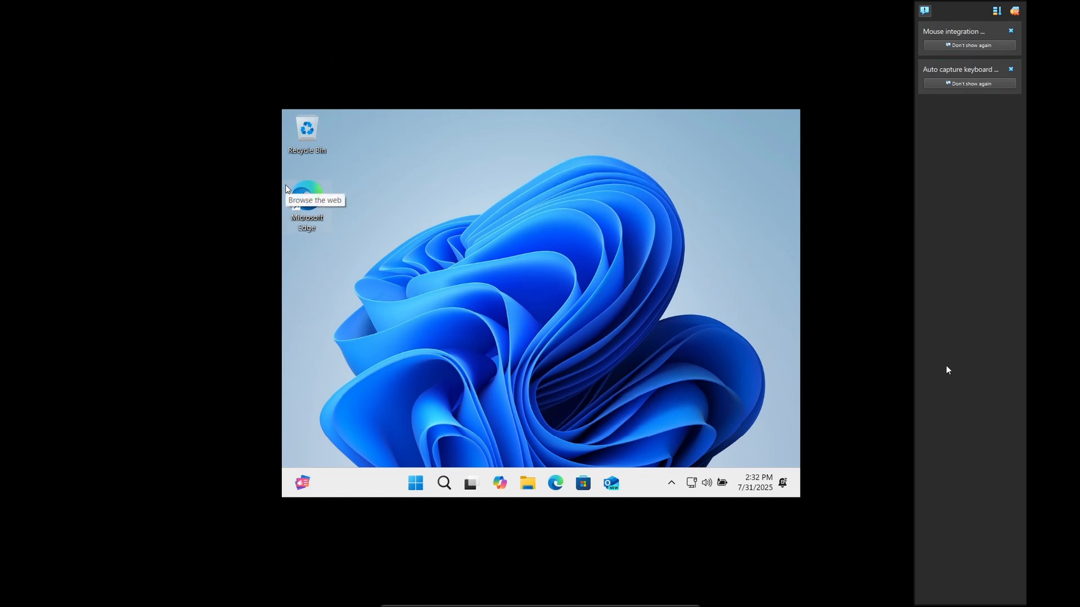
Exit full screen back to a normal window and bring up the Devices menu
mouse_move(550, 604)
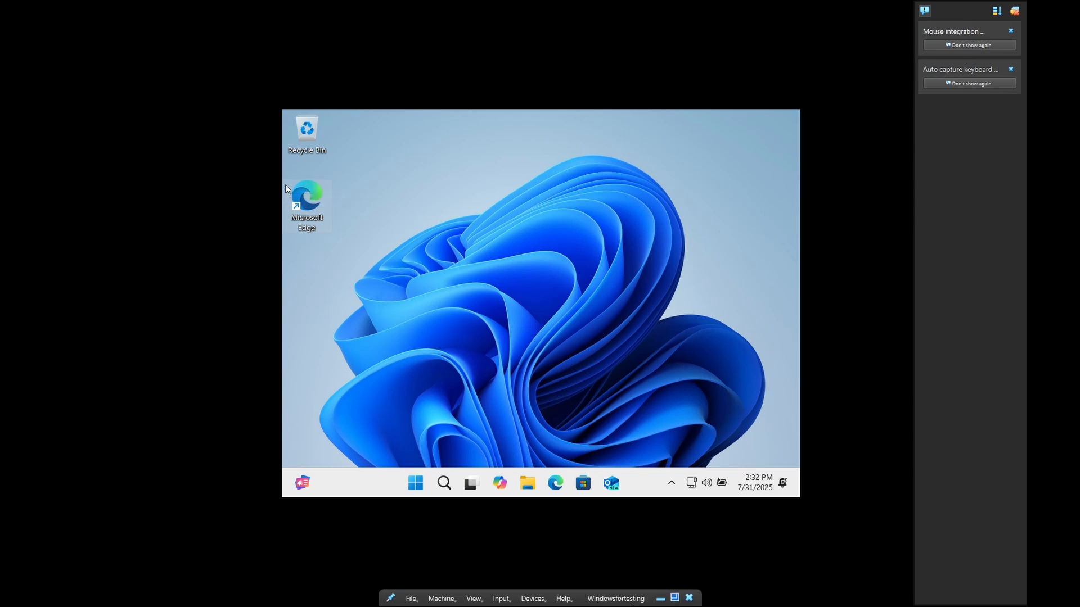
left_click(675, 597)
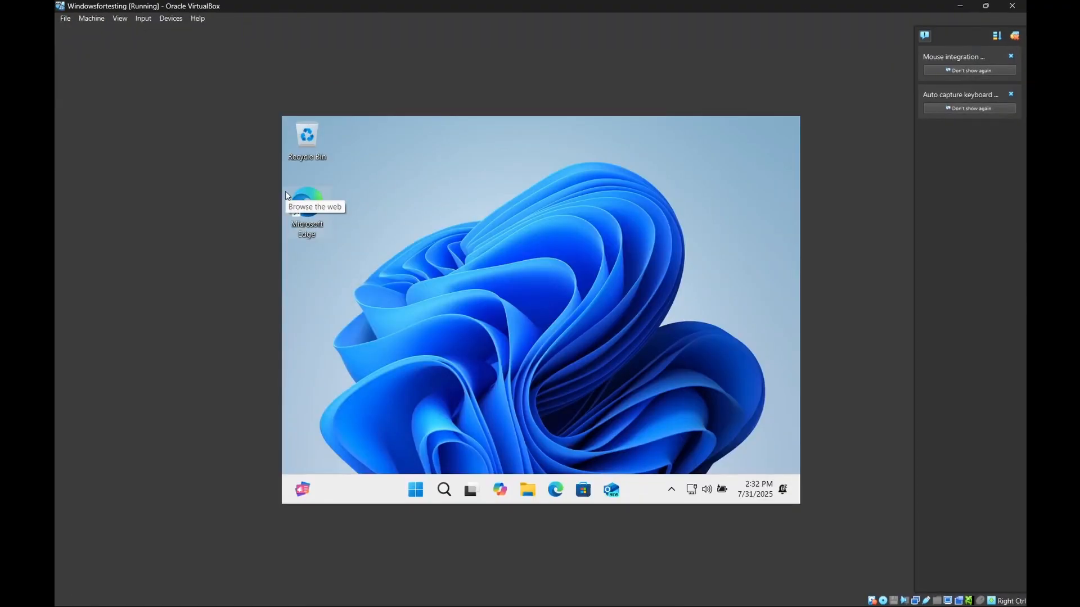
left_click(171, 19)
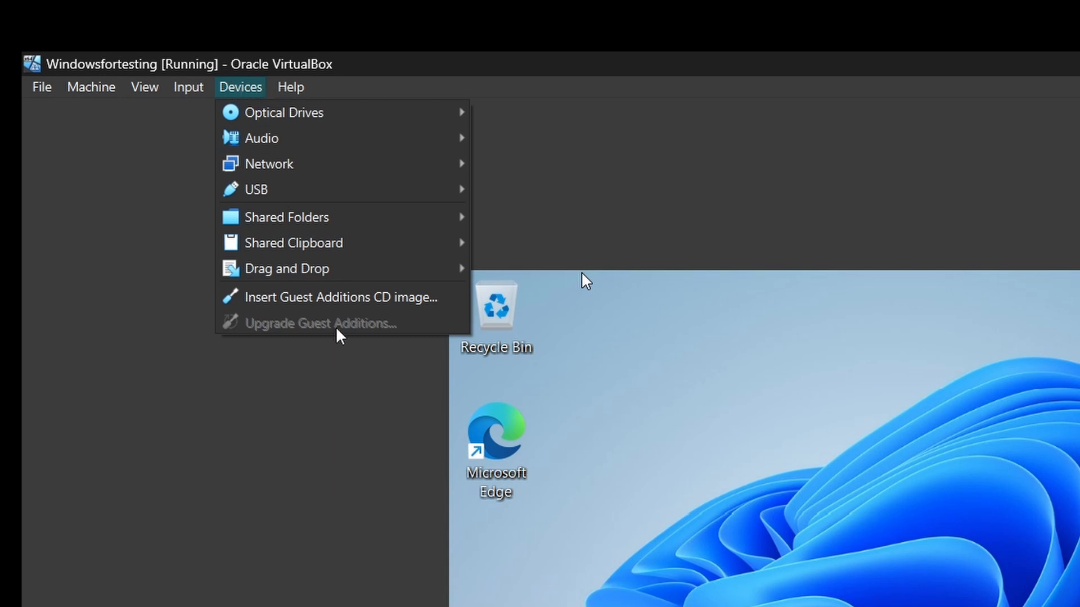
Insert the Guest Additions CD image and browse to CD Drive (D:) in the guest's File Explorer
left_click(286, 304)
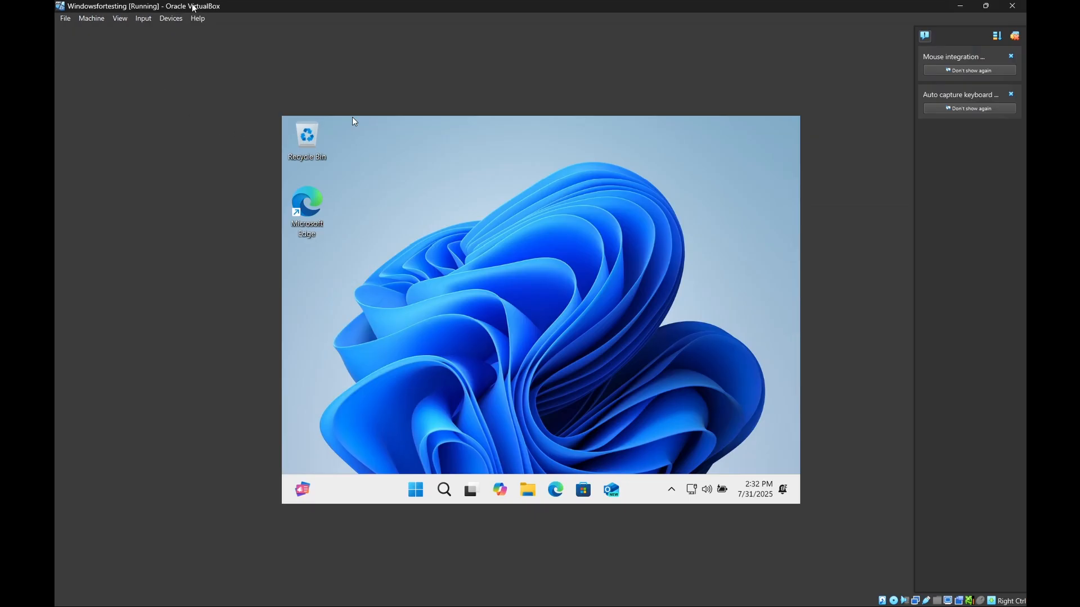
left_click(175, 21)
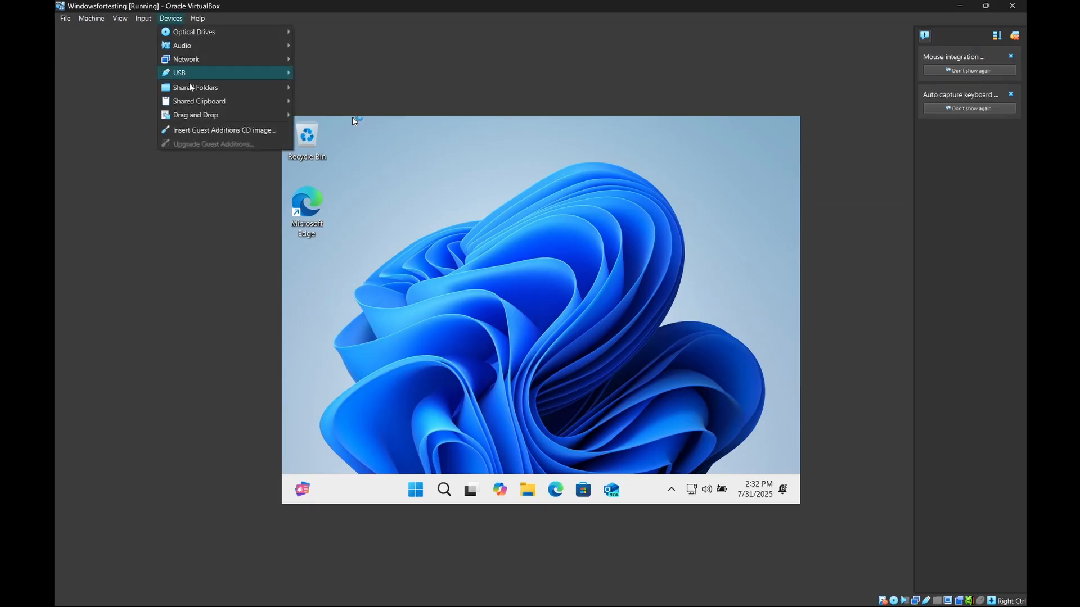
left_click(568, 342)
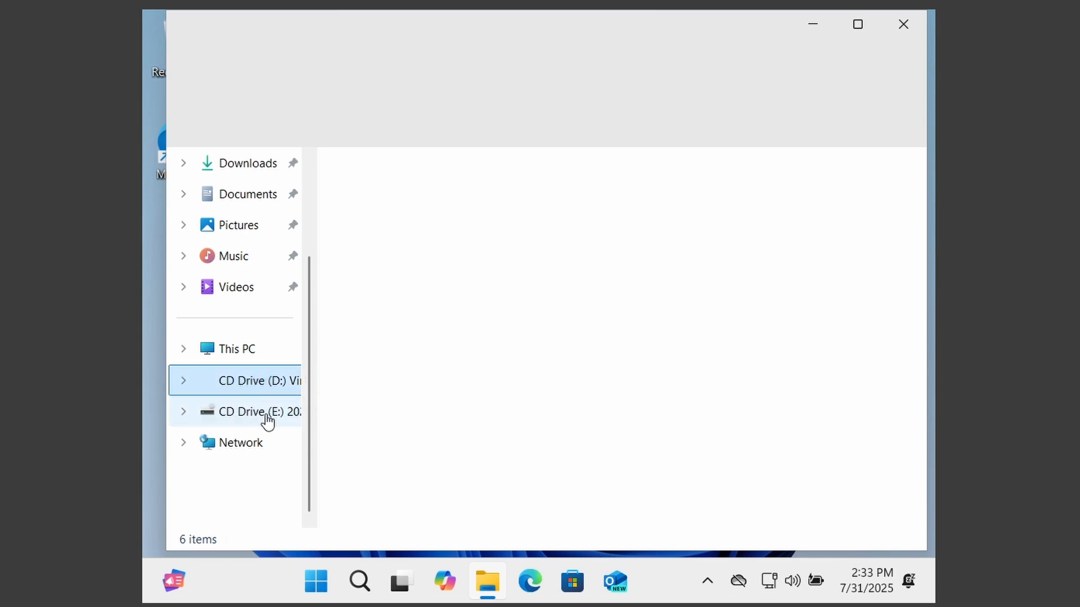
left_click(264, 416)
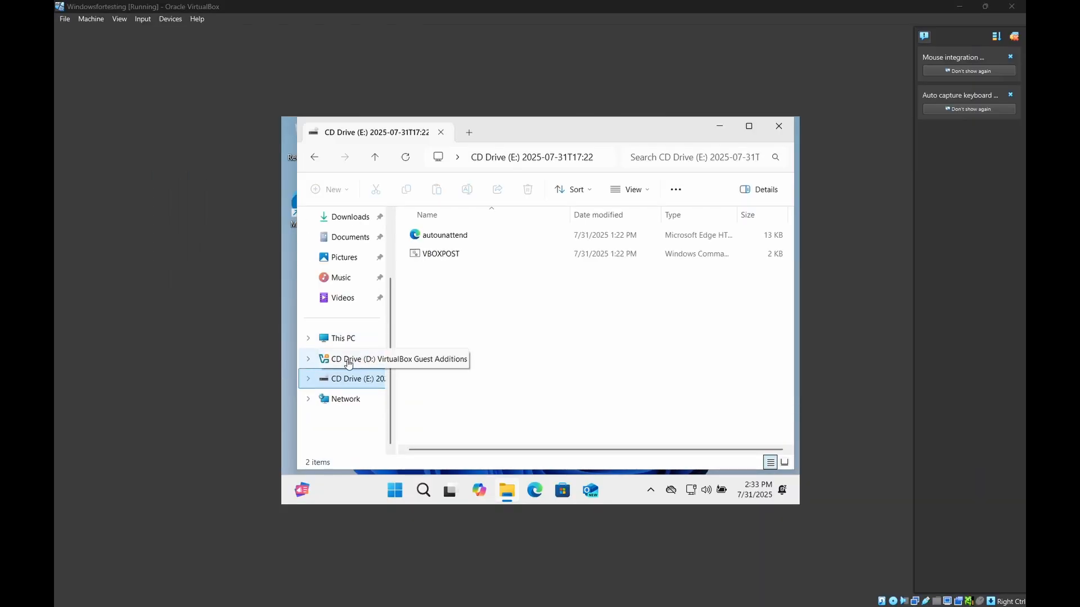
left_click(349, 364)
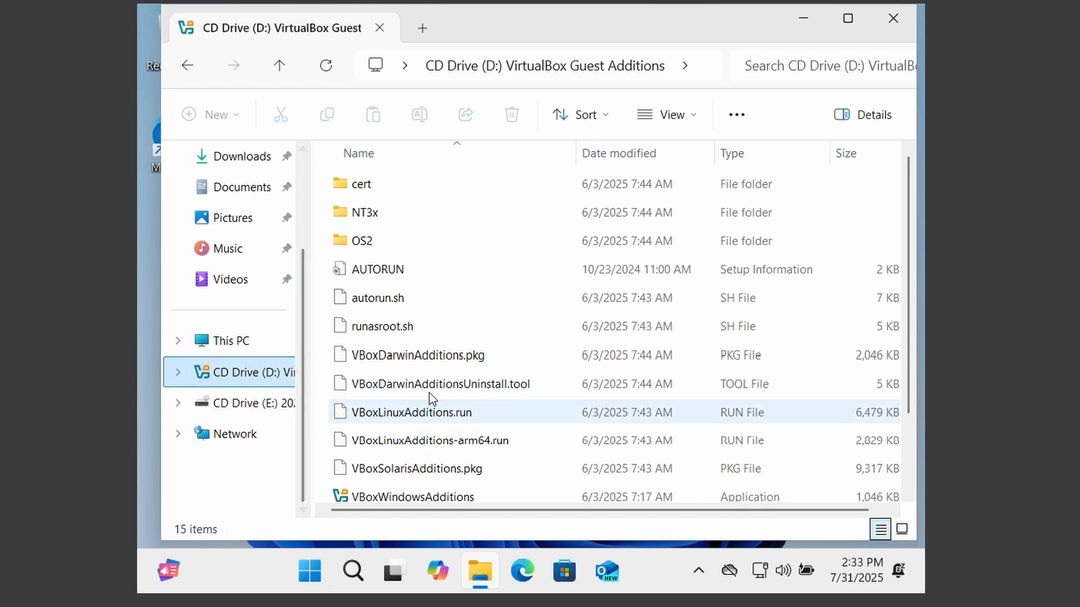
Run VBoxWindowsAdditions from the disc and approve the User Account Control prompt
scroll(506, 388, "down", 2)
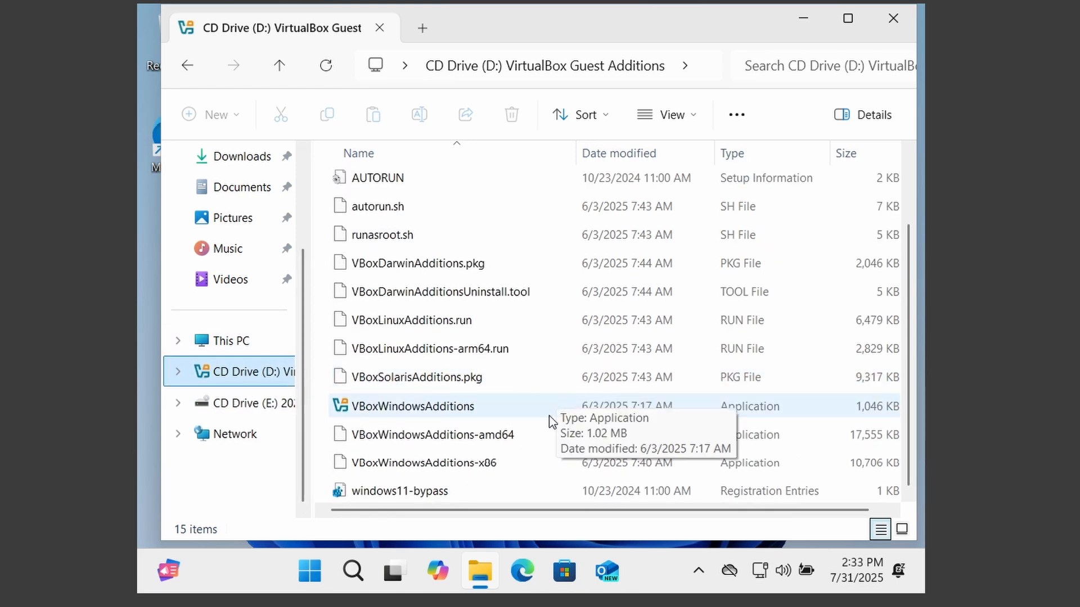
double_click(477, 410)
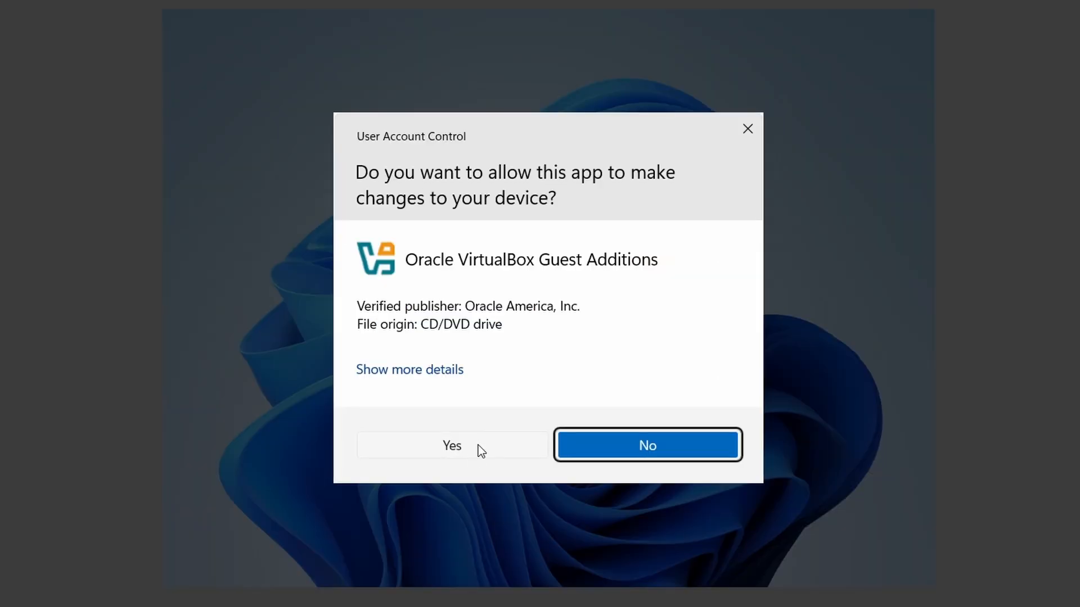
left_click(478, 446)
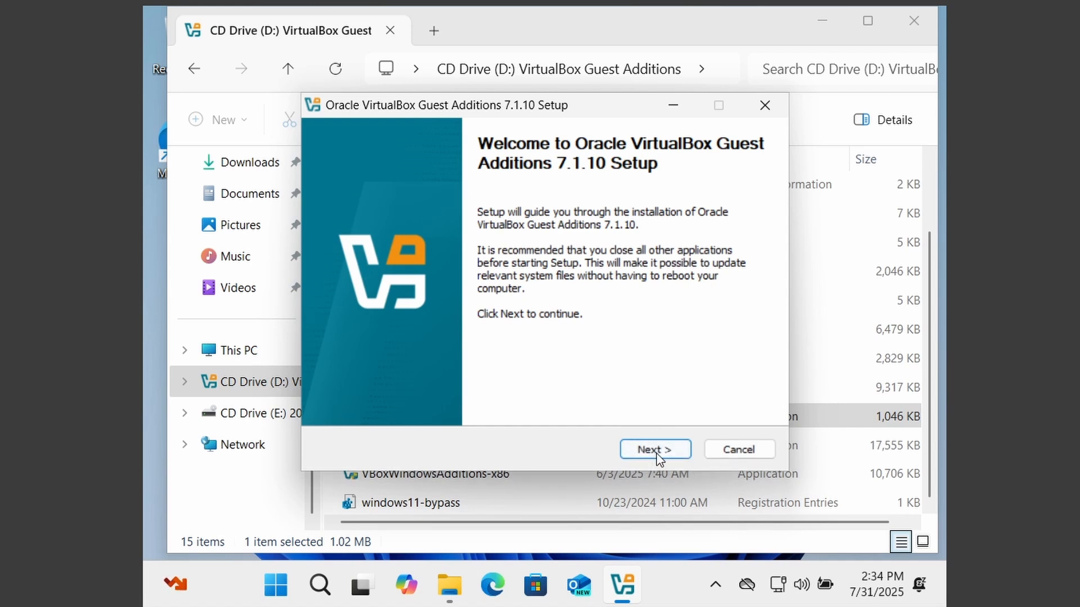
Install Guest Additions 7.1.10 with the default location and components, then reboot the guest
left_click(654, 449)
left_click(662, 446)
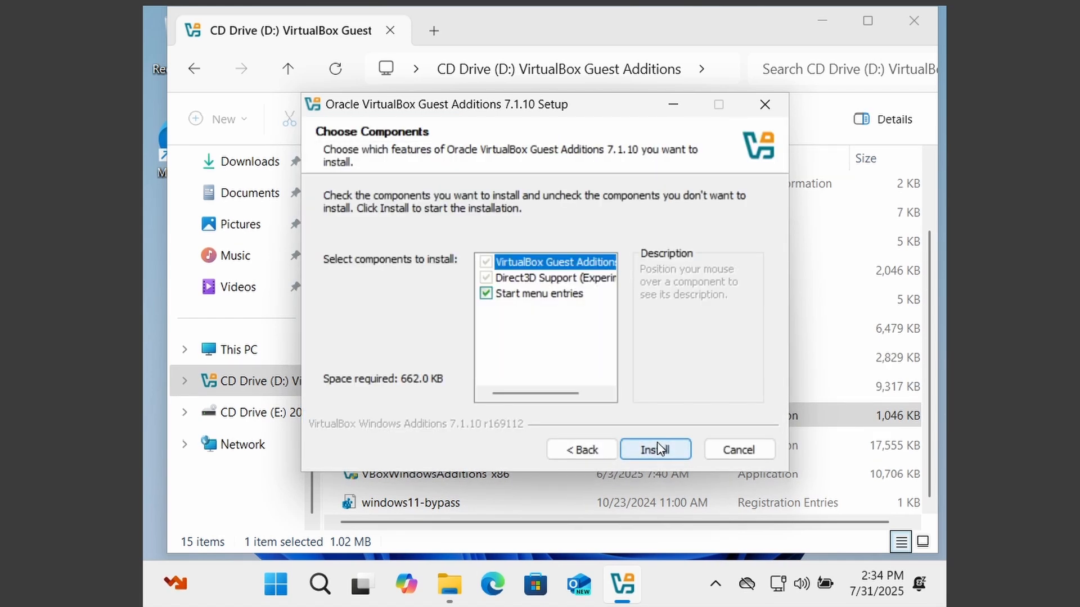
left_click(664, 449)
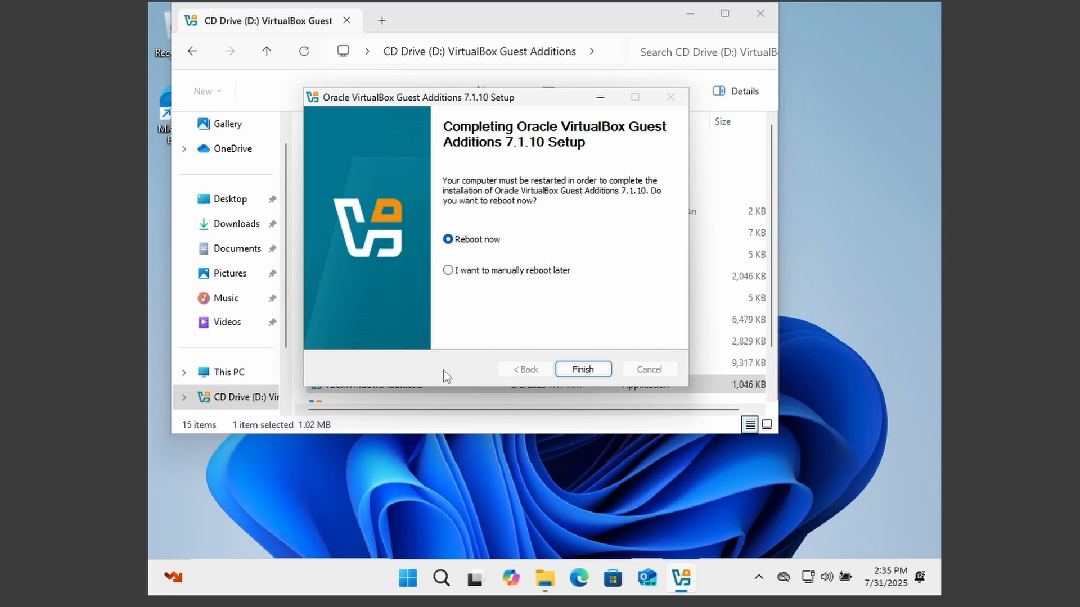
left_click(588, 373)
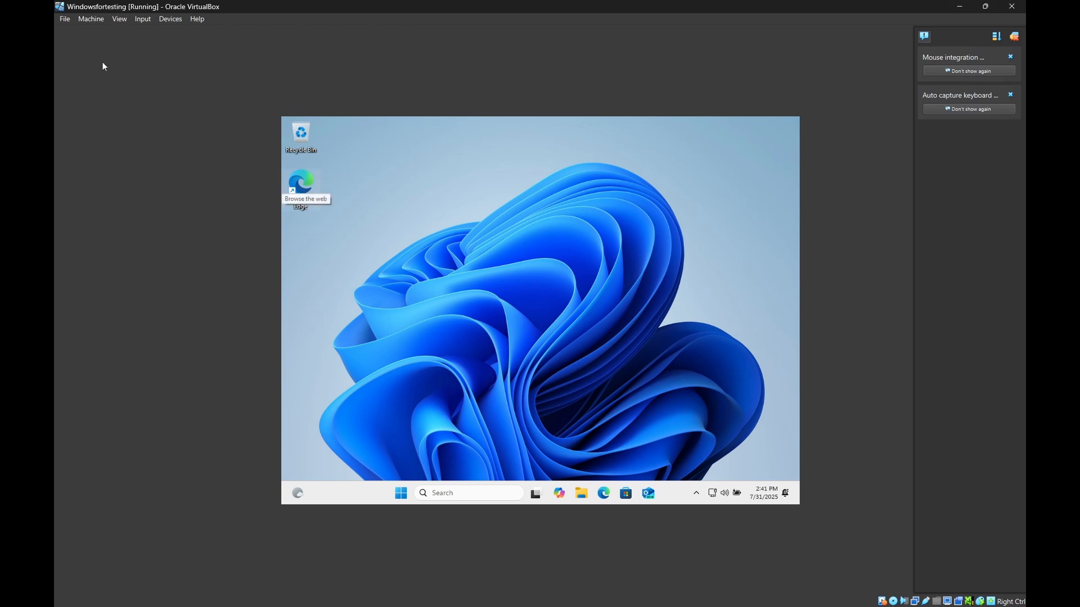
Switch the rebooted VM to full-screen mode and collapse the notification panel
left_click(120, 21)
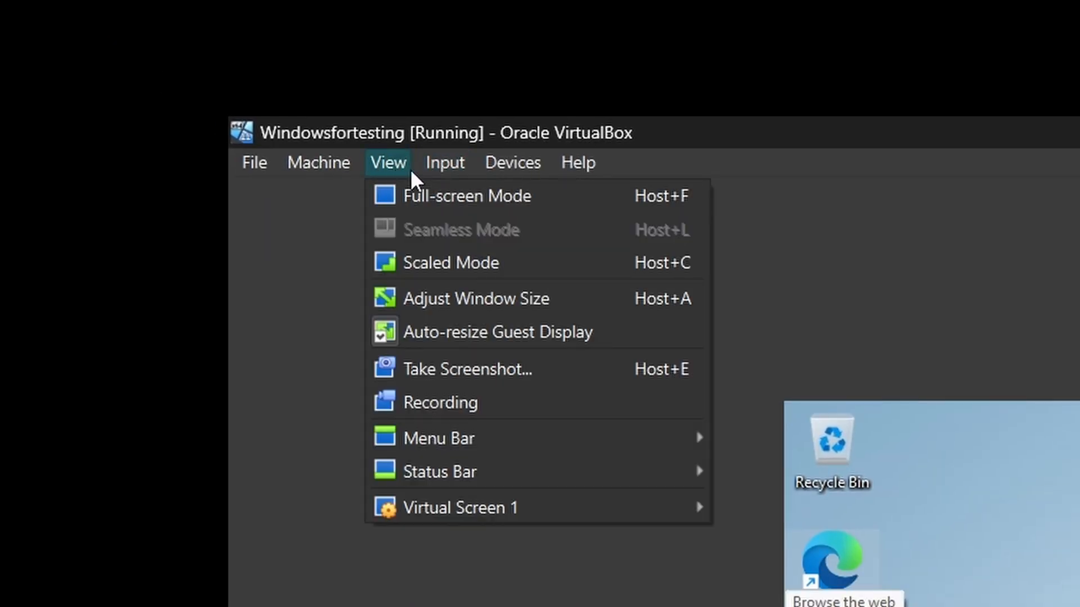
left_click(396, 197)
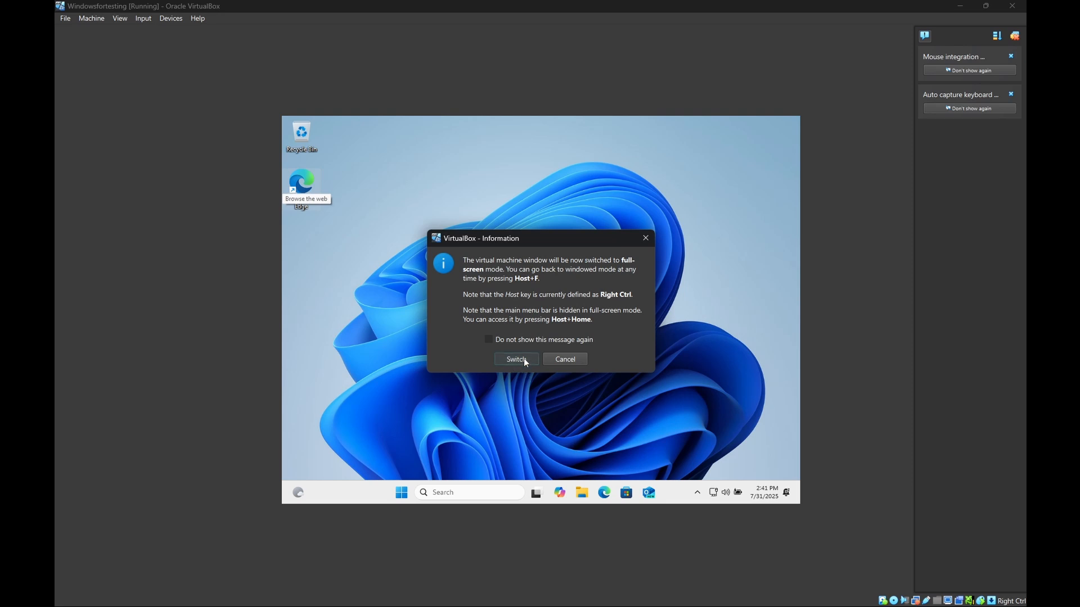
left_click(521, 360)
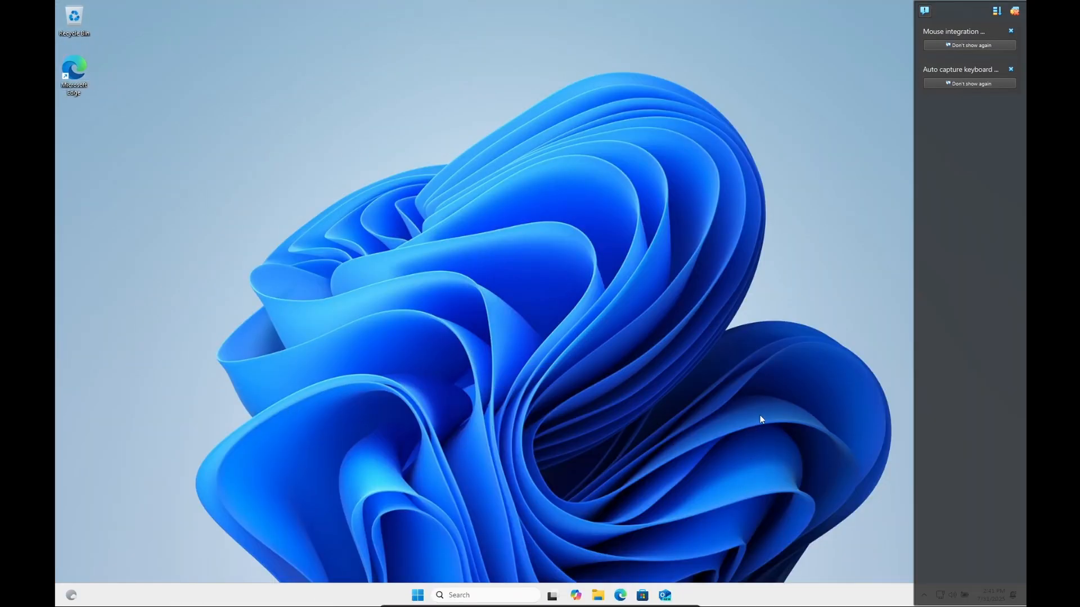
left_click(926, 14)
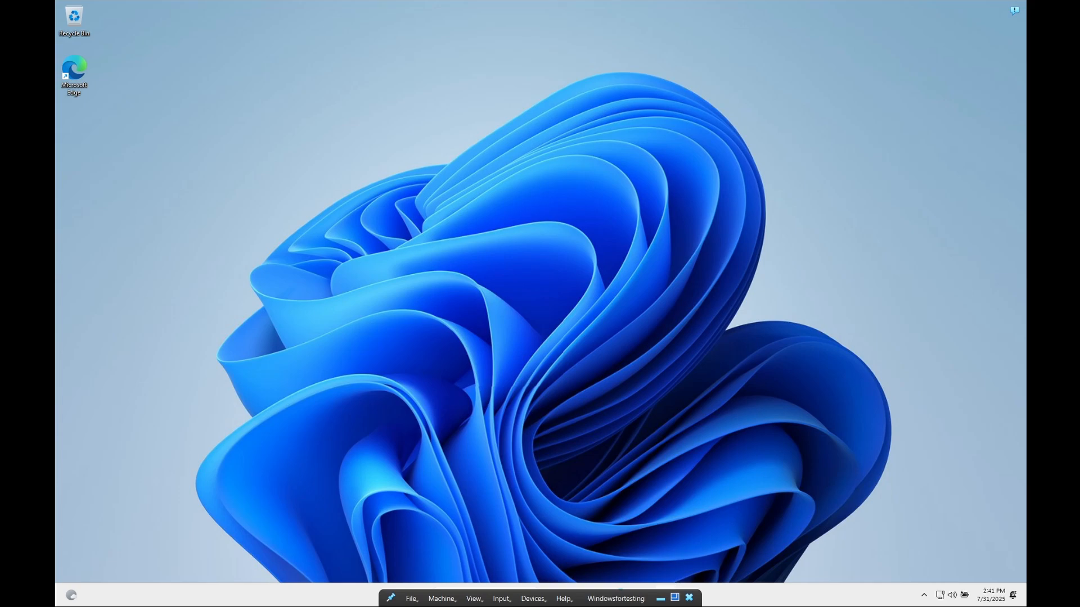
Refresh the guest desktop, then minimize the VM window and the VirtualBox Manager
left_click(660, 598)
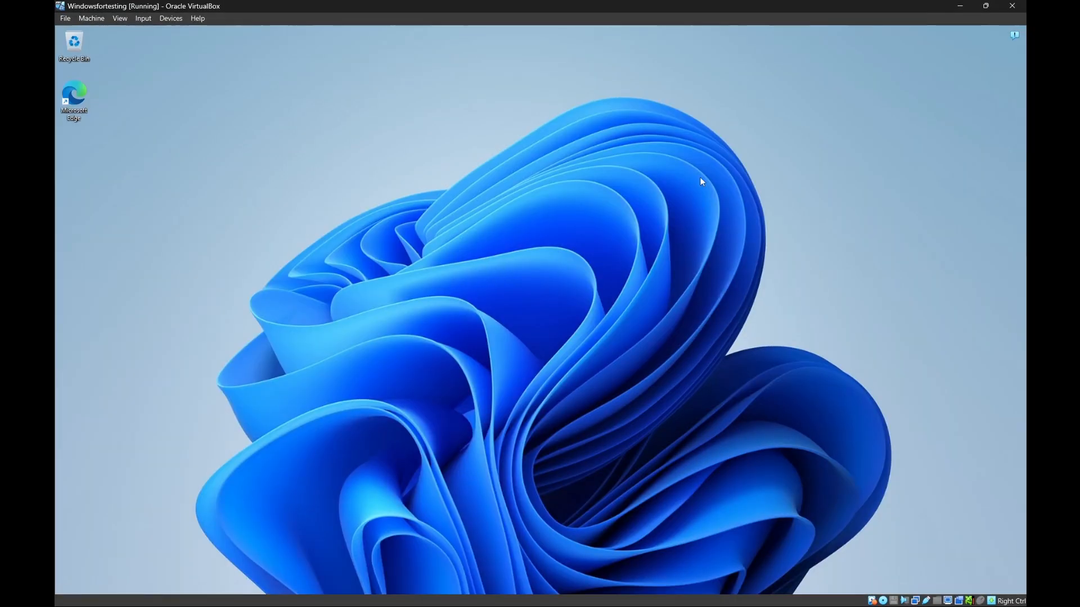
right_click(453, 266)
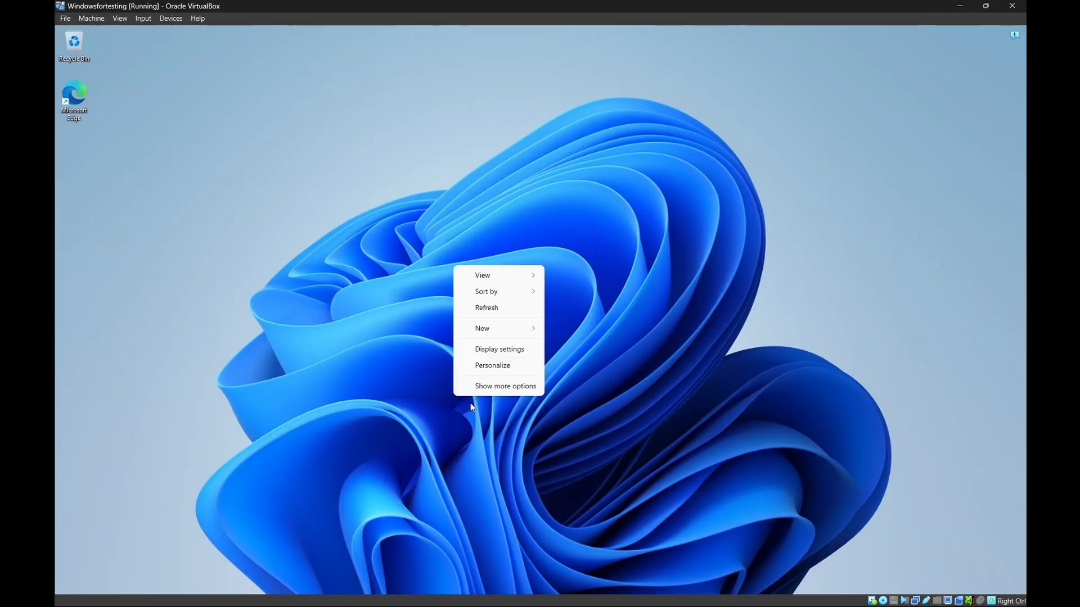
left_click(487, 308)
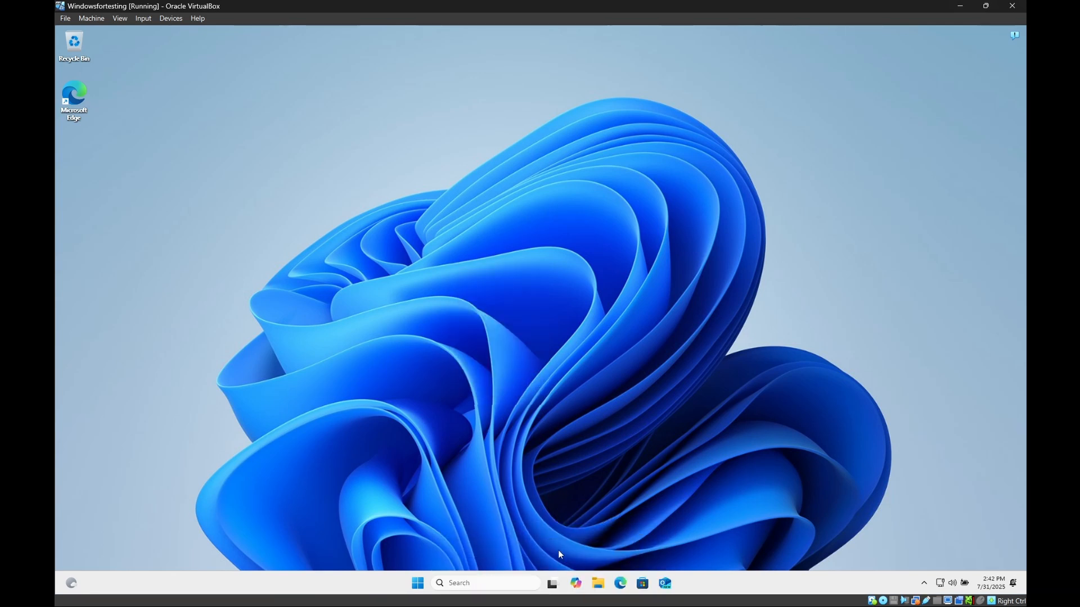
left_click(954, 4)
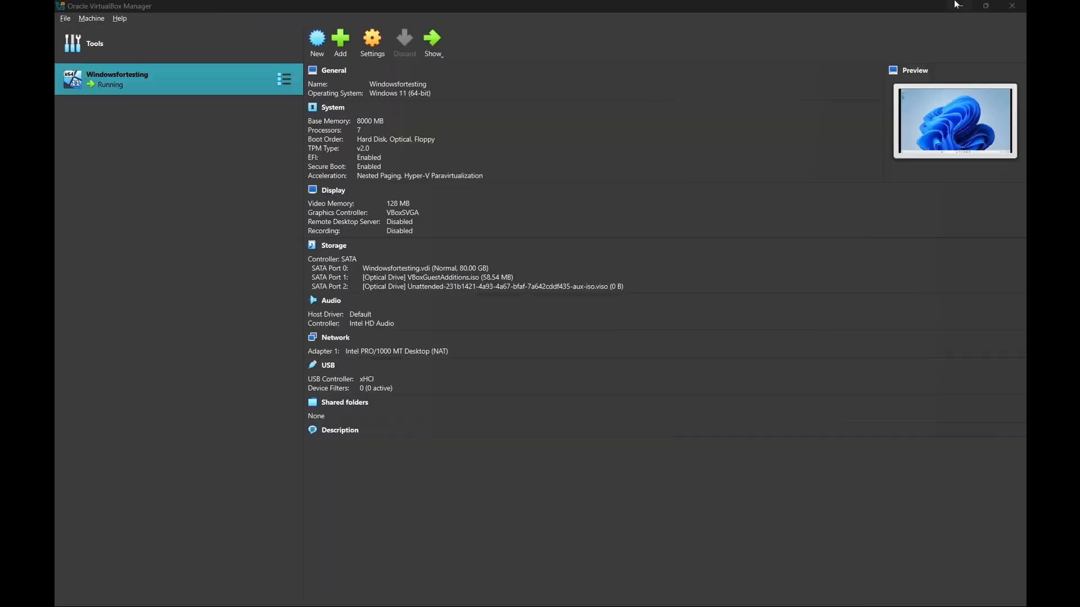
left_click(956, 4)
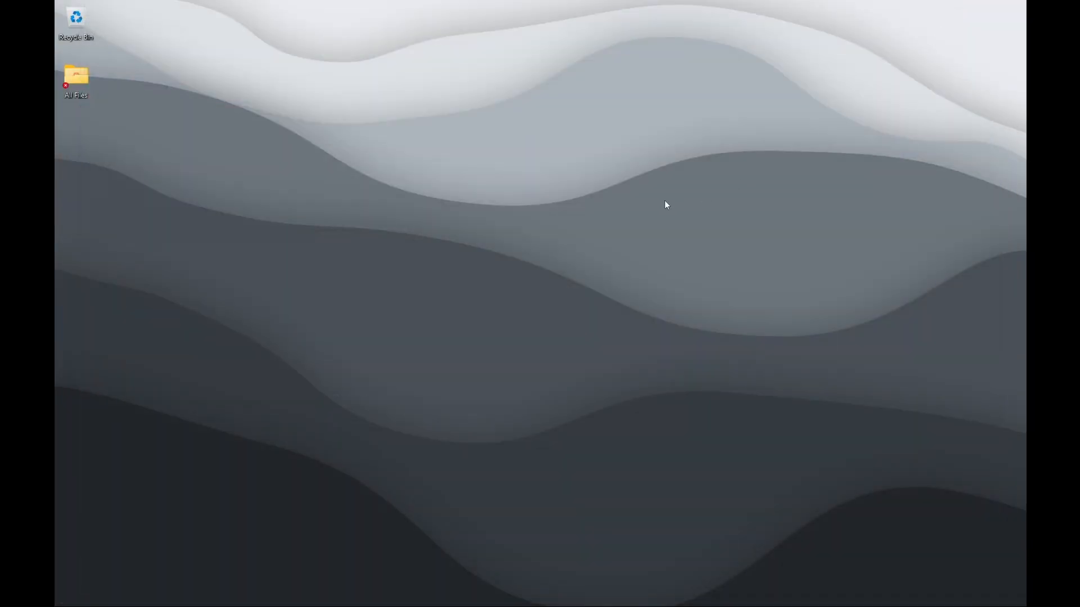